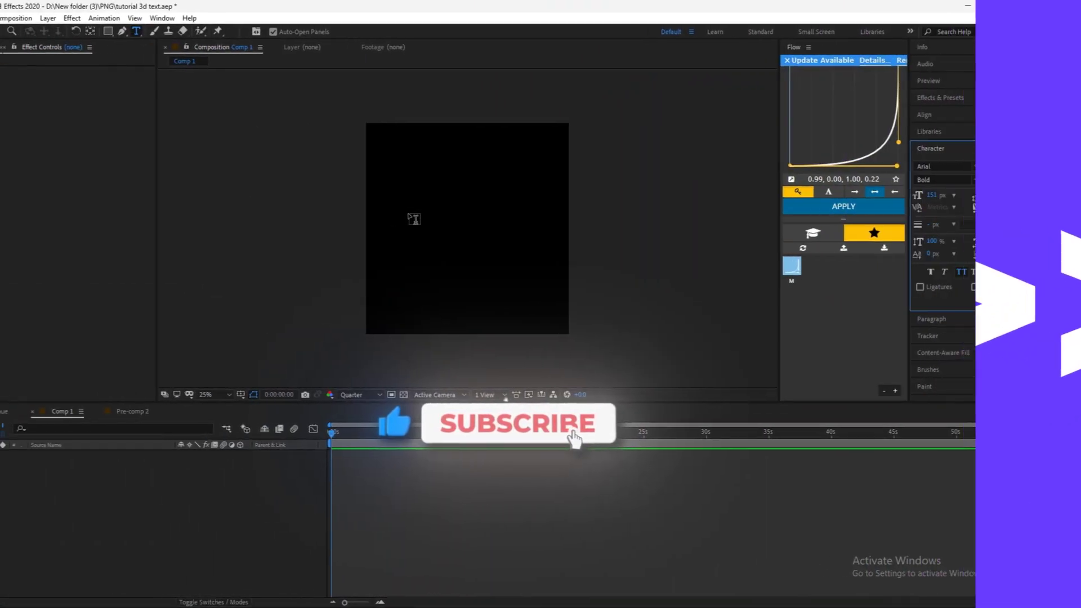
Add a text layer reading "3D TEXT" to the composition.
{"action": "left_click", "coordinate": [488, 222]}
{"action": "type", "text": "3D"}
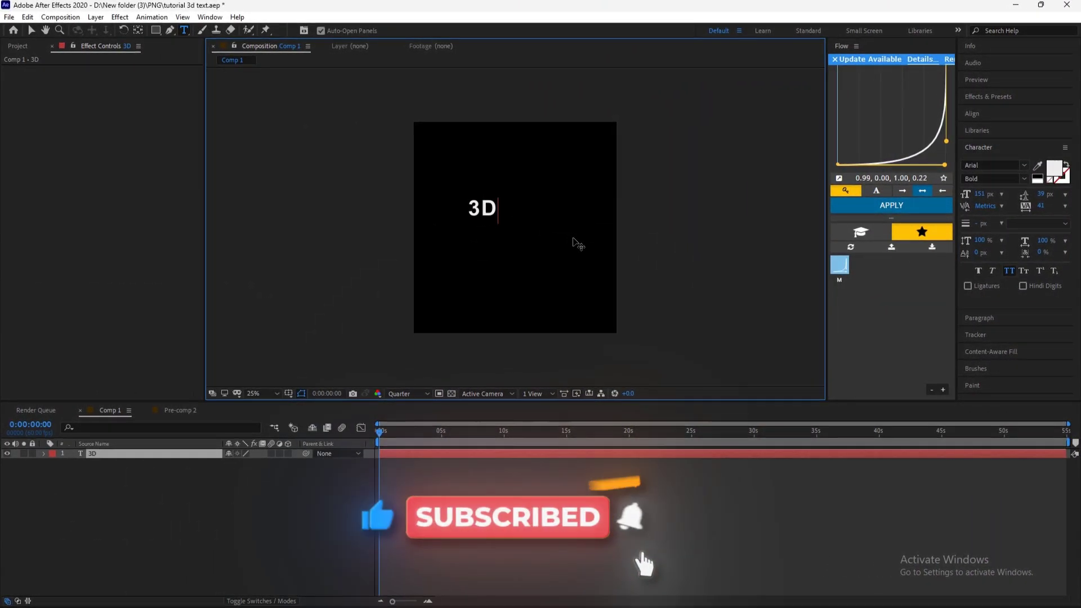
{"action": "type", "text": " TEXT"}
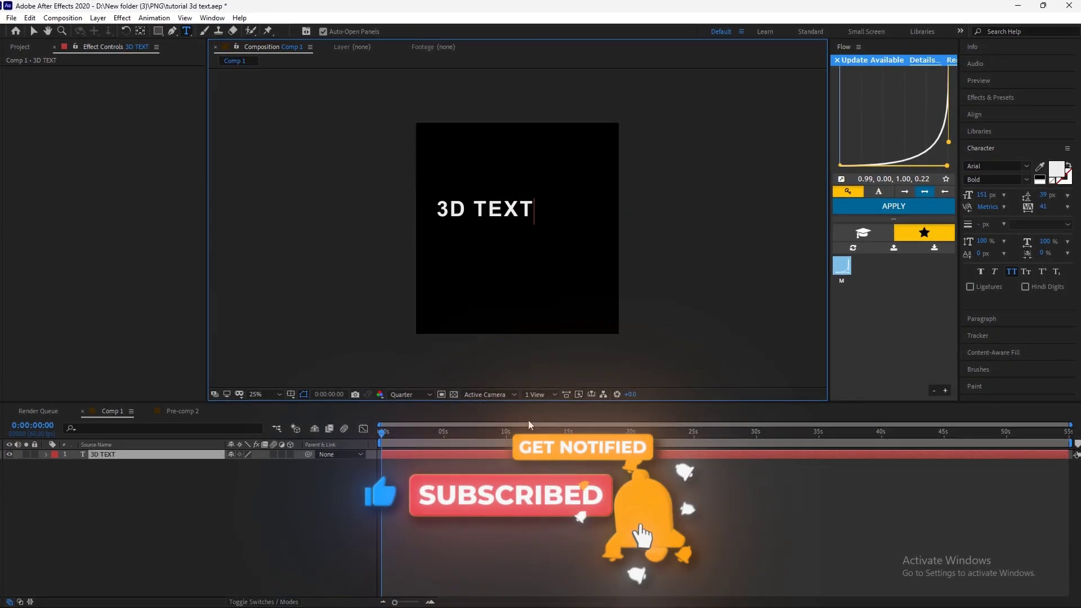
{"action": "left_click", "coordinate": [508, 455]}
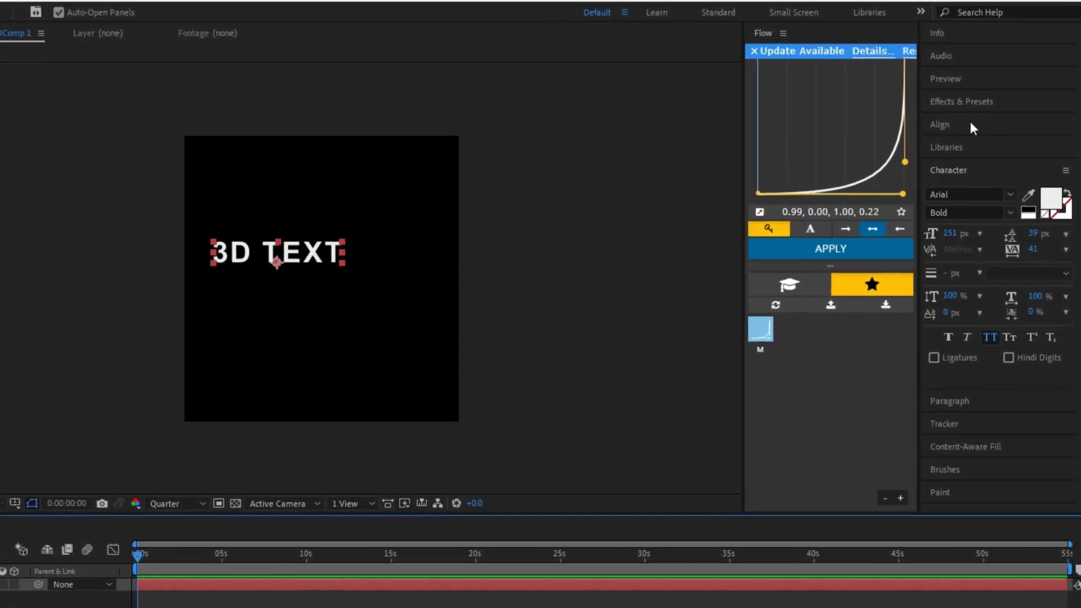
Align the text layer to the horizontal and vertical centre of the composition.
{"action": "left_click", "coordinate": [972, 116]}
{"action": "left_click", "coordinate": [934, 179]}
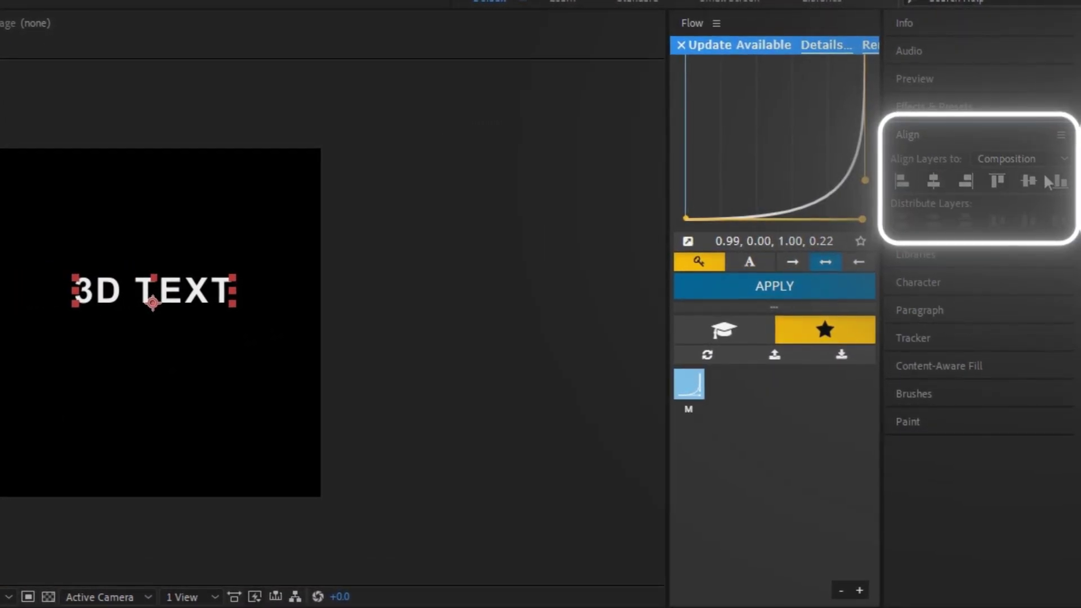
{"action": "left_click", "coordinate": [1038, 179]}
Create a black solid layer at 1440 × 1500 px above the text layer.
{"action": "right_click", "coordinate": [471, 472]}
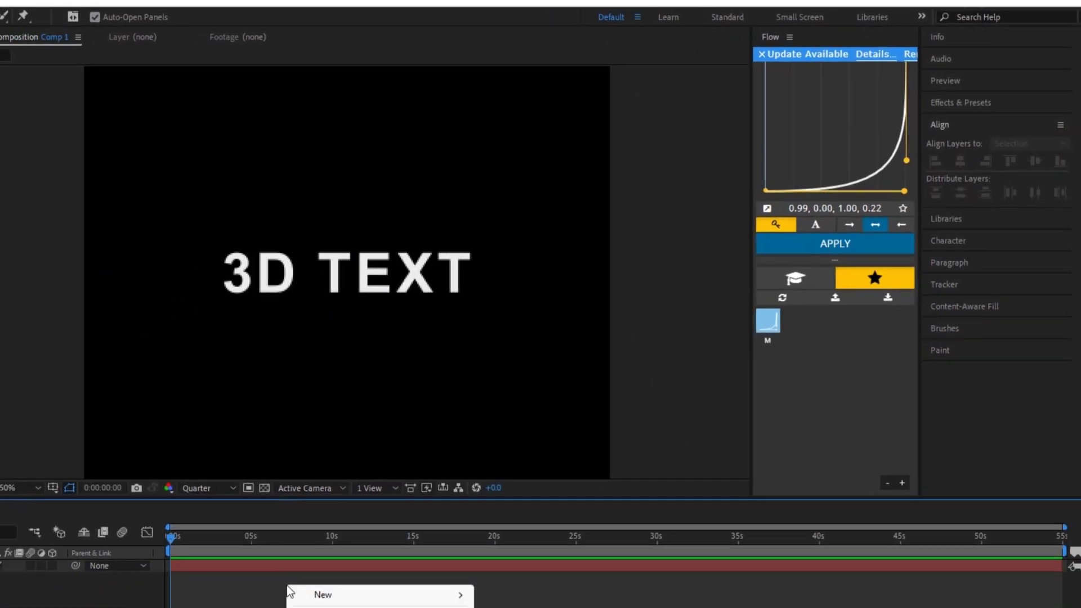
{"action": "mouse_move", "coordinate": [499, 479]}
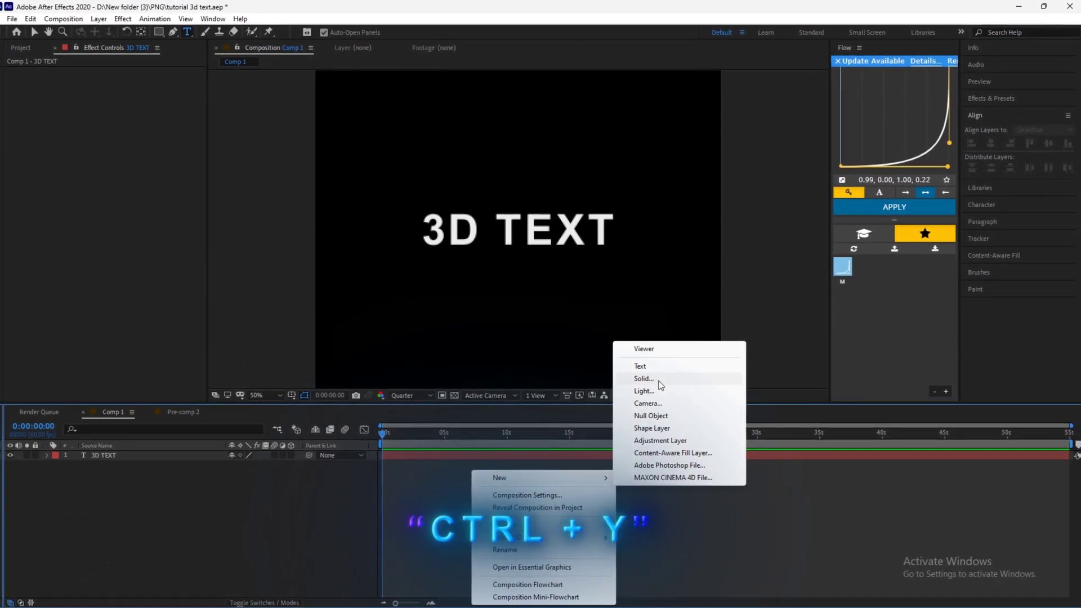
{"action": "left_click", "coordinate": [657, 380]}
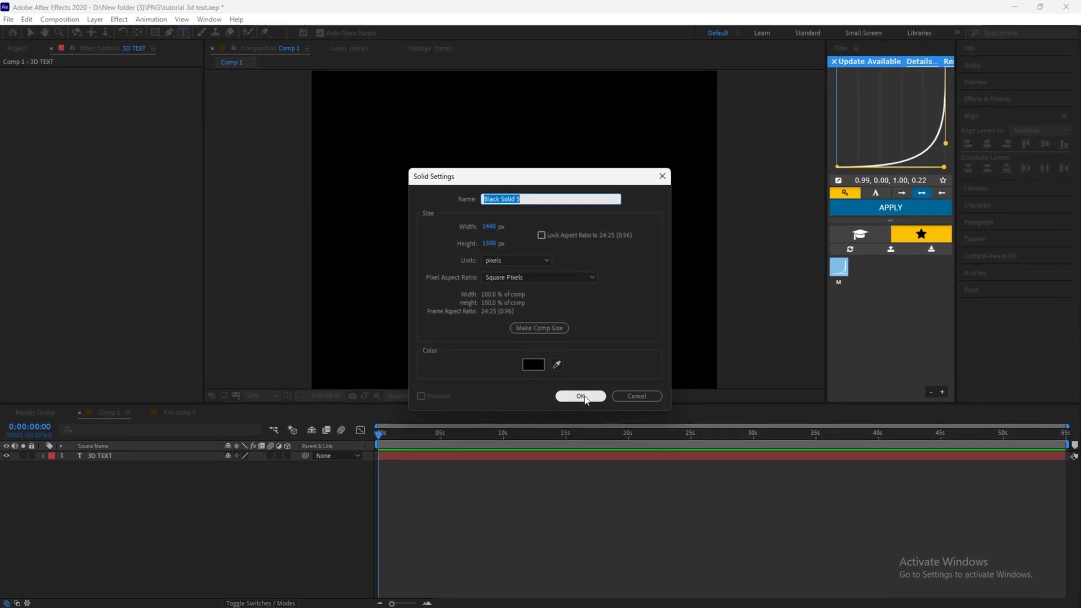
{"action": "left_click", "coordinate": [586, 395]}
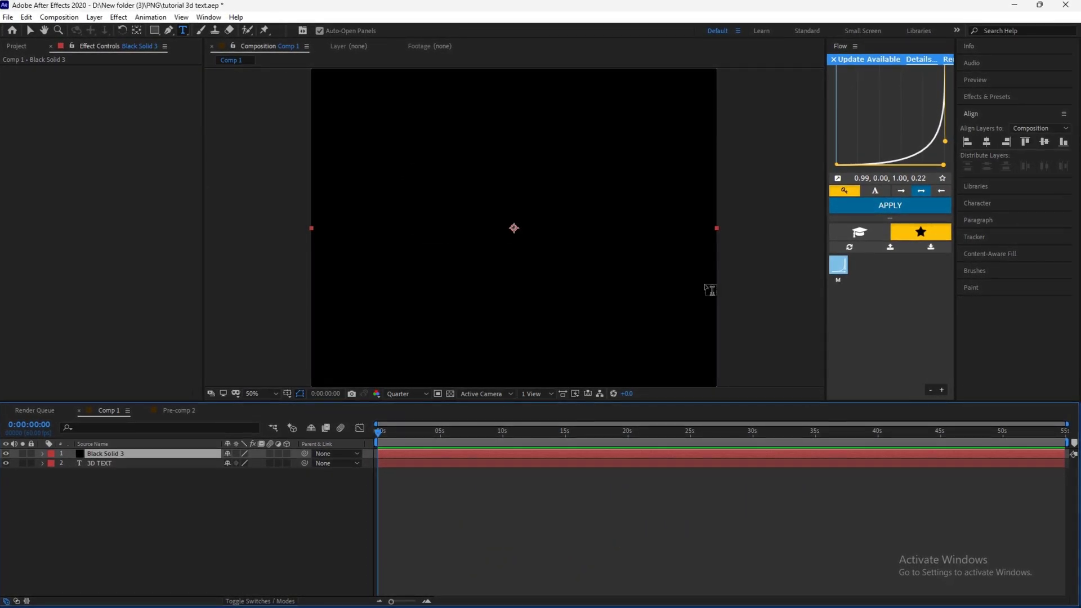
Find the Video Copilot Element effect and apply it to the black solid.
{"action": "left_click", "coordinate": [983, 97]}
{"action": "left_click", "coordinate": [997, 108]}
{"action": "type", "text": "eleme"}
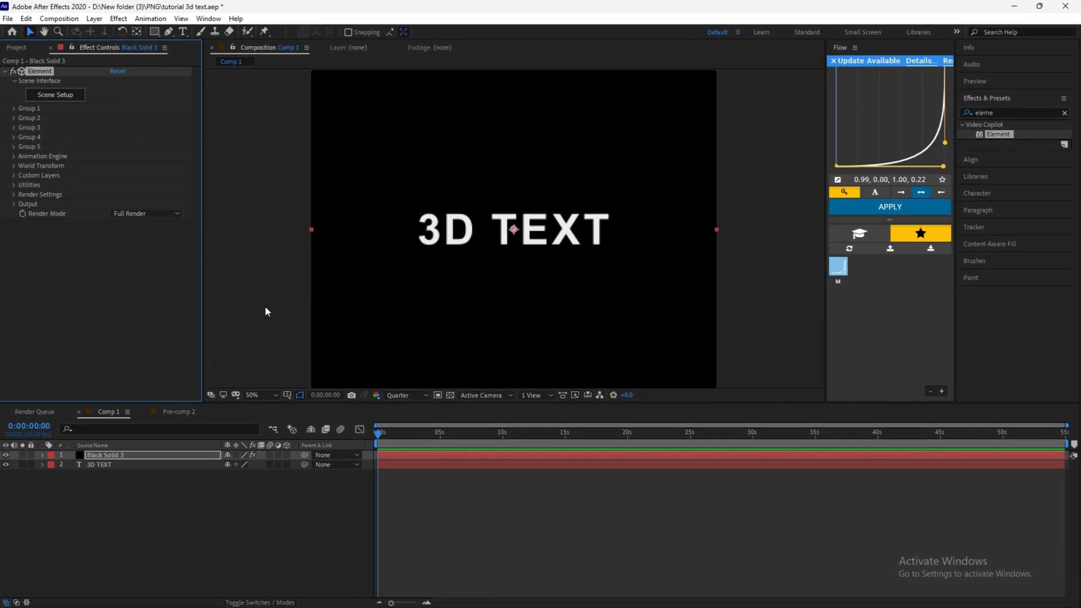
Assign the 3D TEXT layer as Path Layer 1 in Element's custom text and masks.
{"action": "left_click", "coordinate": [12, 174]}
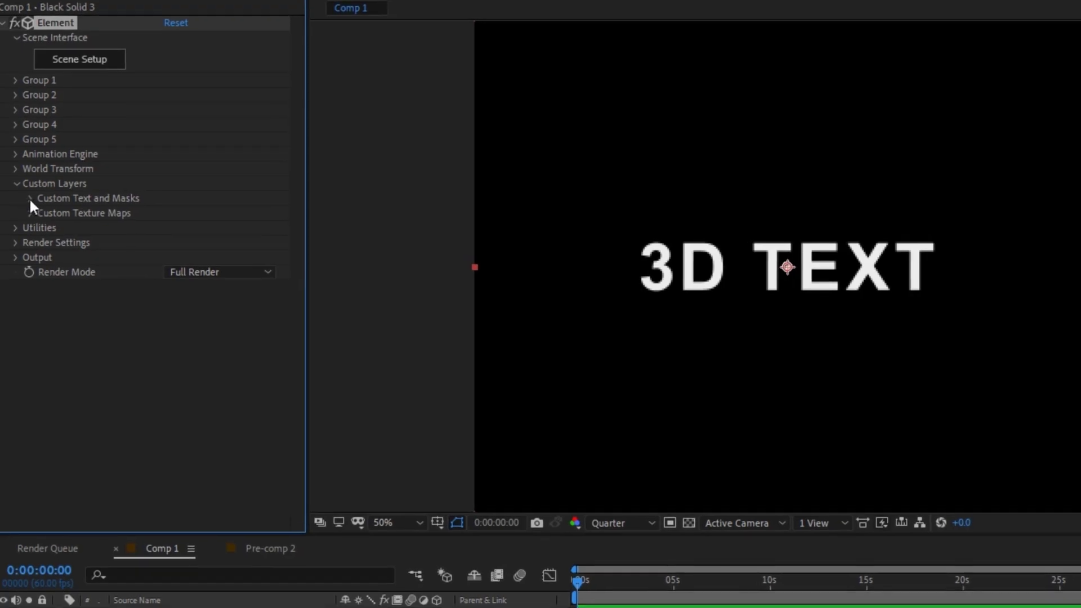
{"action": "left_click", "coordinate": [23, 185]}
{"action": "left_click", "coordinate": [203, 217]}
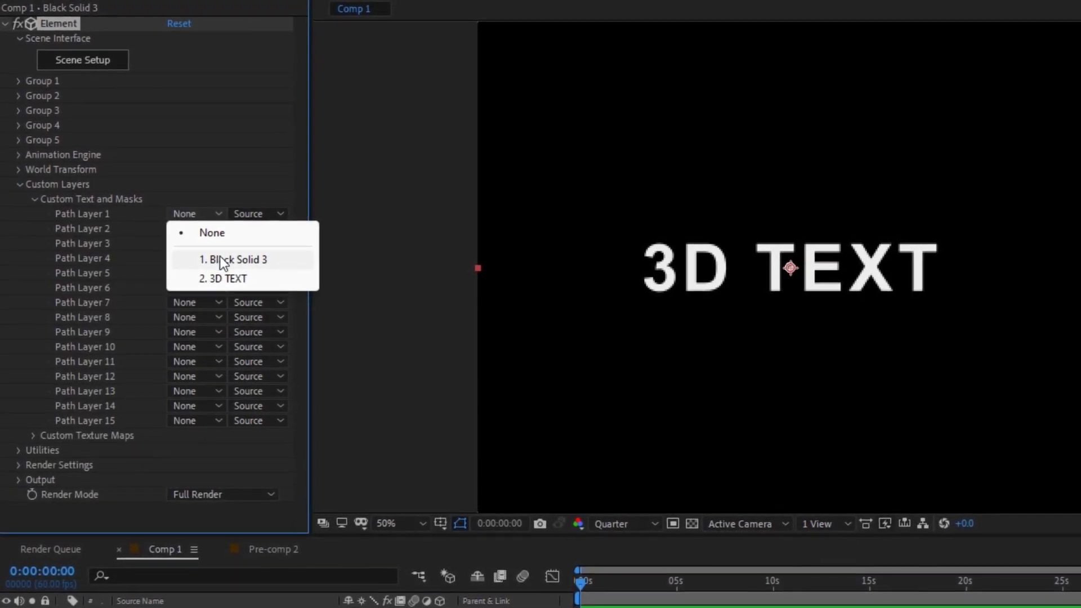
{"action": "left_click", "coordinate": [231, 276]}
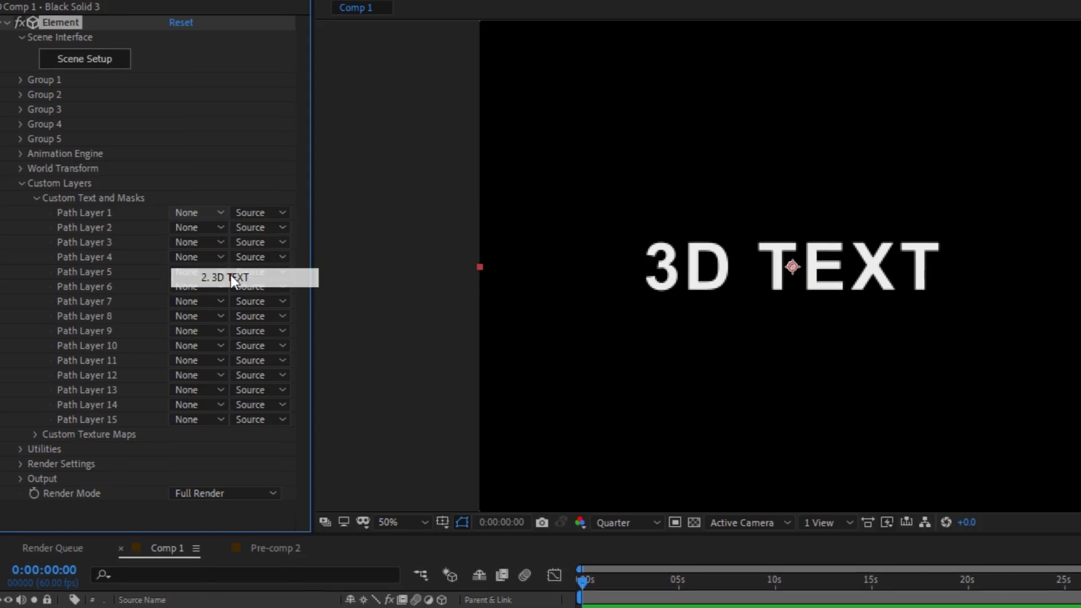
{"action": "left_click", "coordinate": [32, 198]}
{"action": "left_click", "coordinate": [17, 184]}
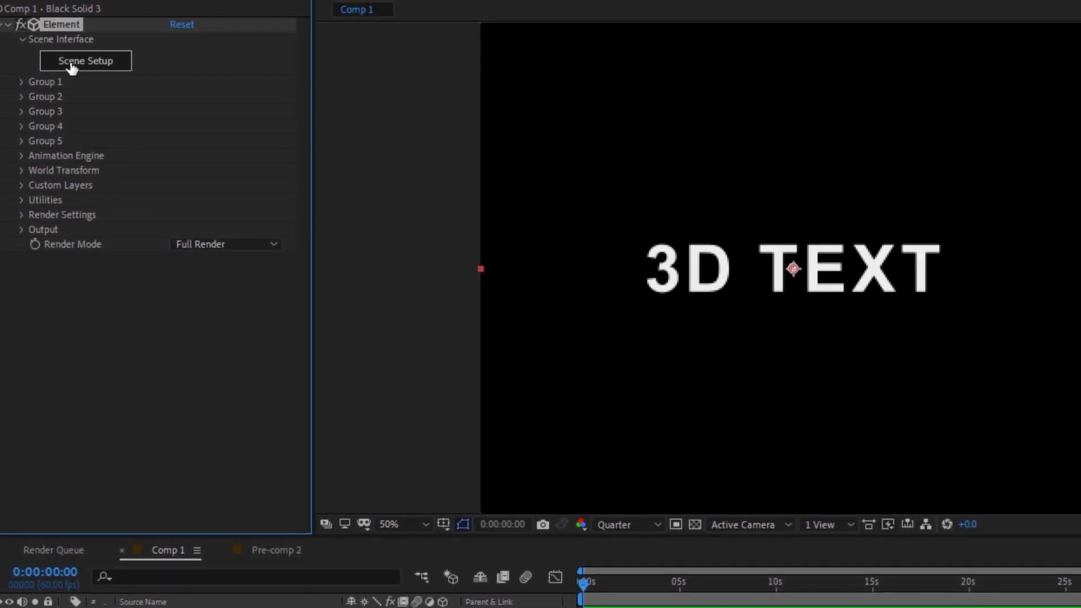
Extrude the text path in Element's Scene Setup and set its Bevel Copies to 3.
{"action": "left_click", "coordinate": [72, 66]}
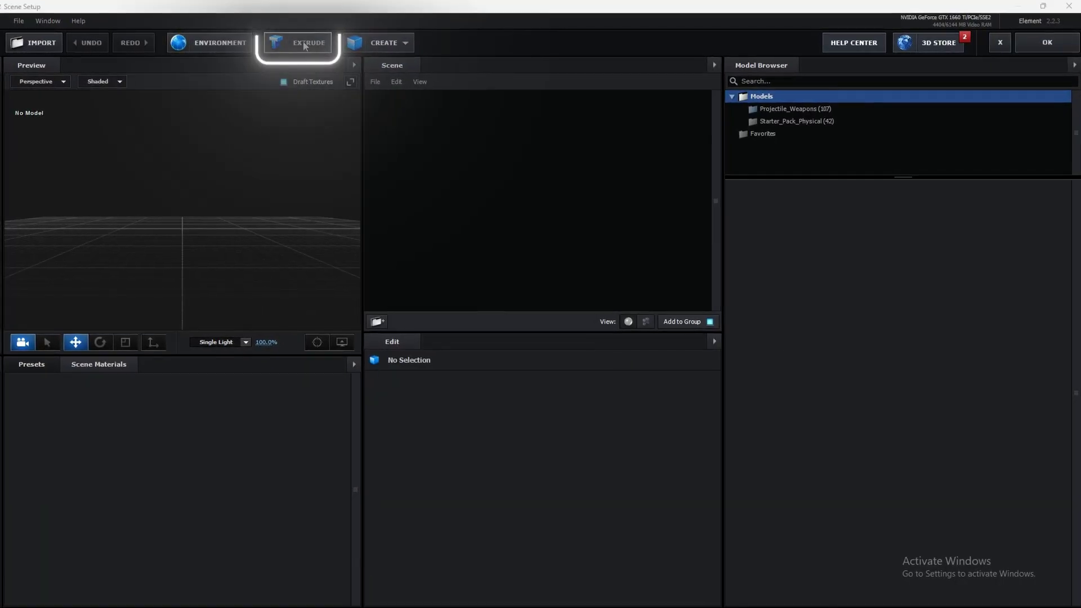
{"action": "left_click", "coordinate": [304, 45]}
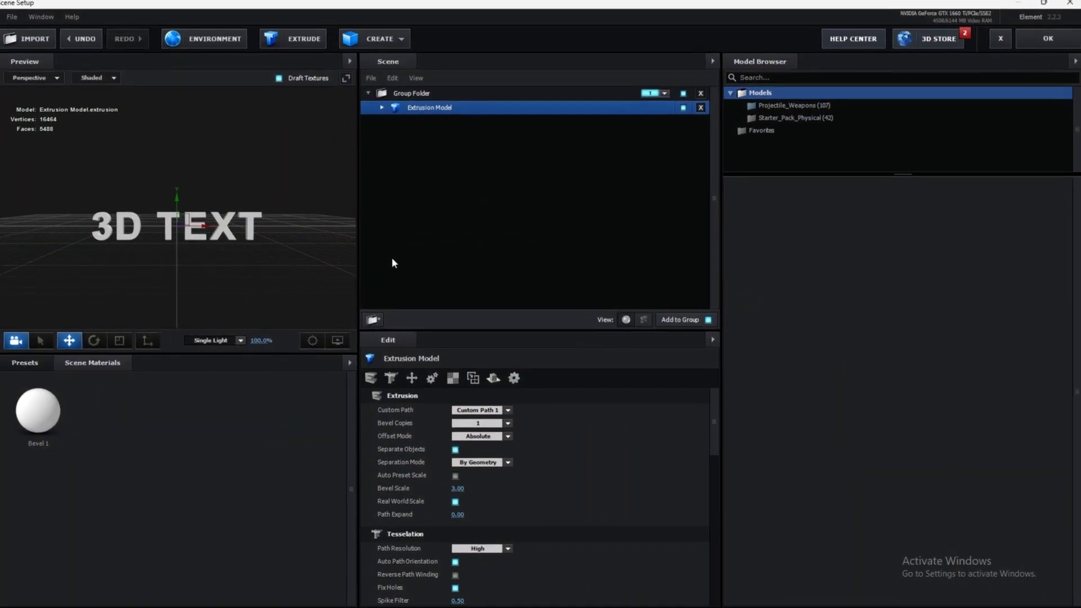
{"action": "left_click", "coordinate": [470, 424]}
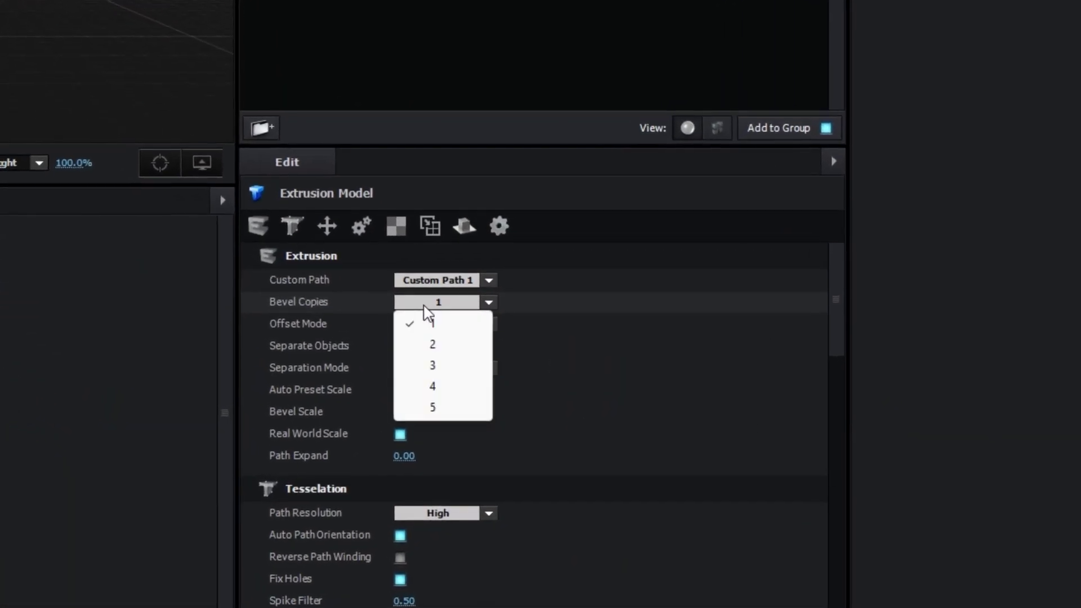
{"action": "left_click", "coordinate": [432, 365]}
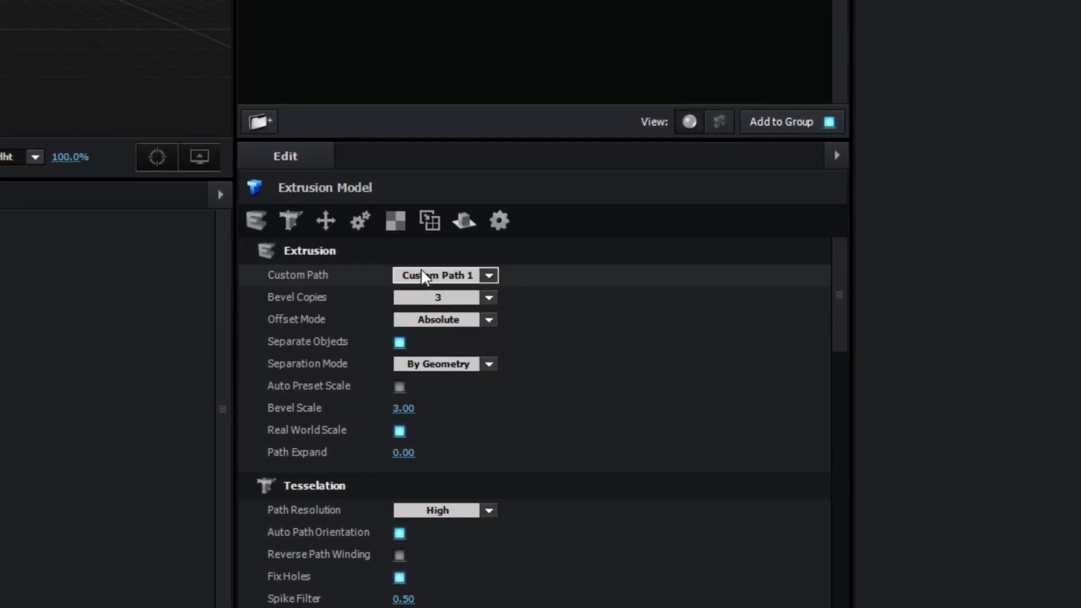
Set the extrusion model's UV Repeat to 5.00, 5.00.
{"action": "scroll", "coordinate": [431, 313], "scroll_direction": "down", "scroll_amount": 5}
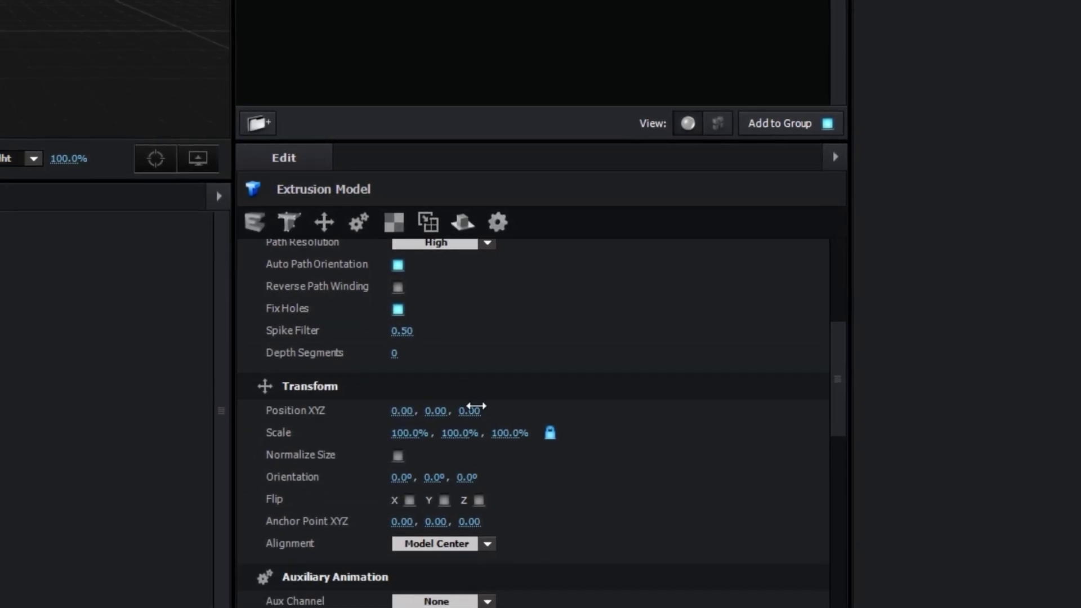
{"action": "scroll", "coordinate": [475, 417], "scroll_direction": "down", "scroll_amount": 6}
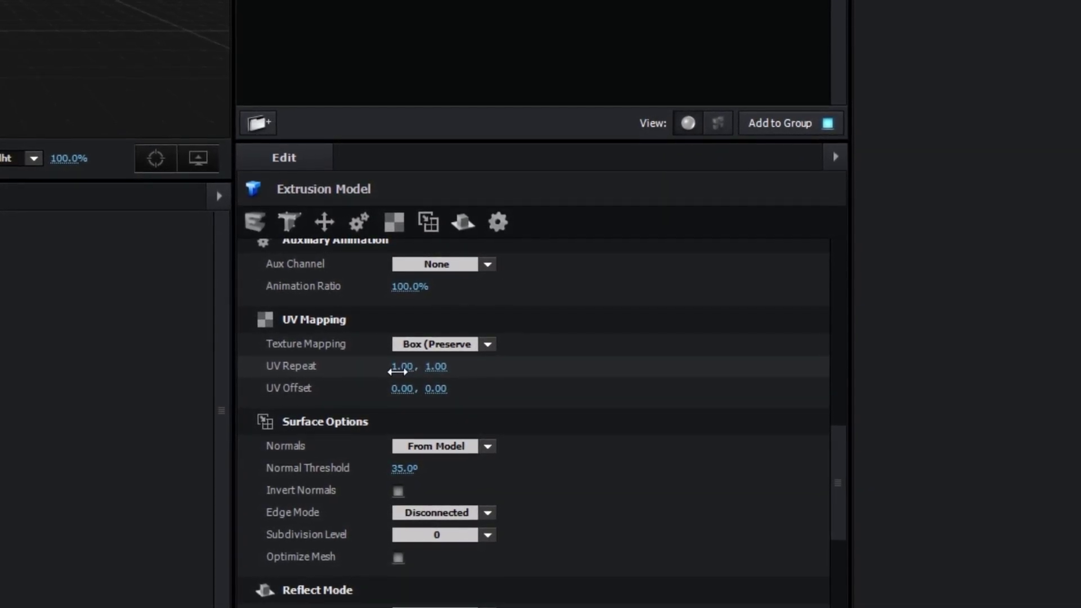
{"action": "left_click", "coordinate": [397, 367]}
{"action": "type", "text": "5"}
{"action": "key", "text": "Return"}
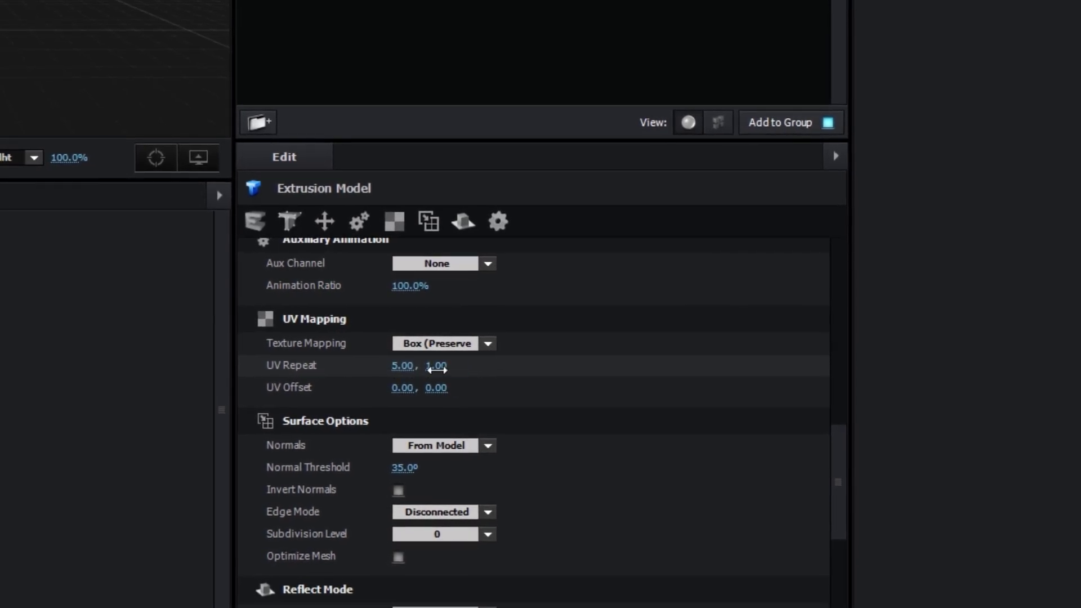
{"action": "left_click", "coordinate": [437, 370]}
{"action": "type", "text": "5"}
{"action": "key", "text": "Return"}
Set the extrusion model's UV Offset to 5.00, 5.00.
{"action": "left_click", "coordinate": [439, 390]}
{"action": "type", "text": "5"}
{"action": "key", "text": "Return"}
{"action": "left_click", "coordinate": [401, 390]}
{"action": "type", "text": "5"}
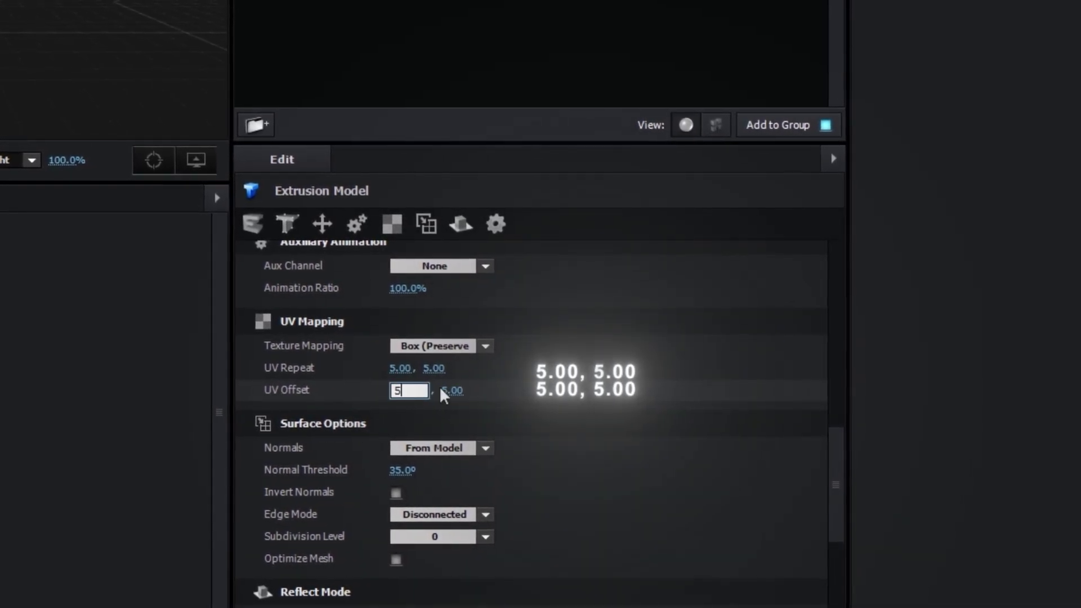
{"action": "key", "text": "Return"}
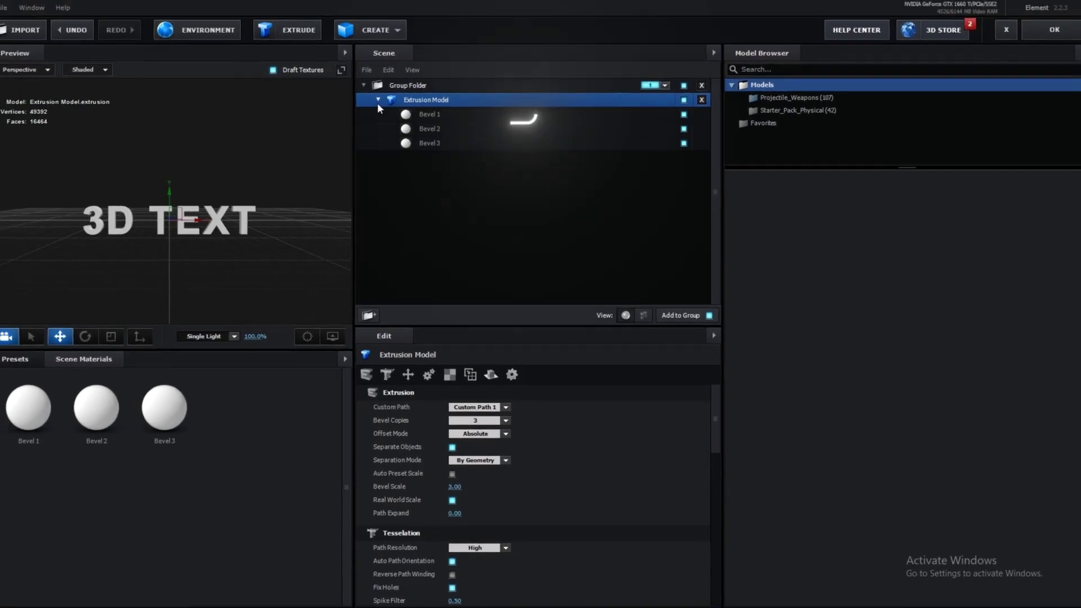
Set Bevel 1's Extrude to 2.04 and enable its Bevel Backside option.
{"action": "left_click", "coordinate": [430, 114]}
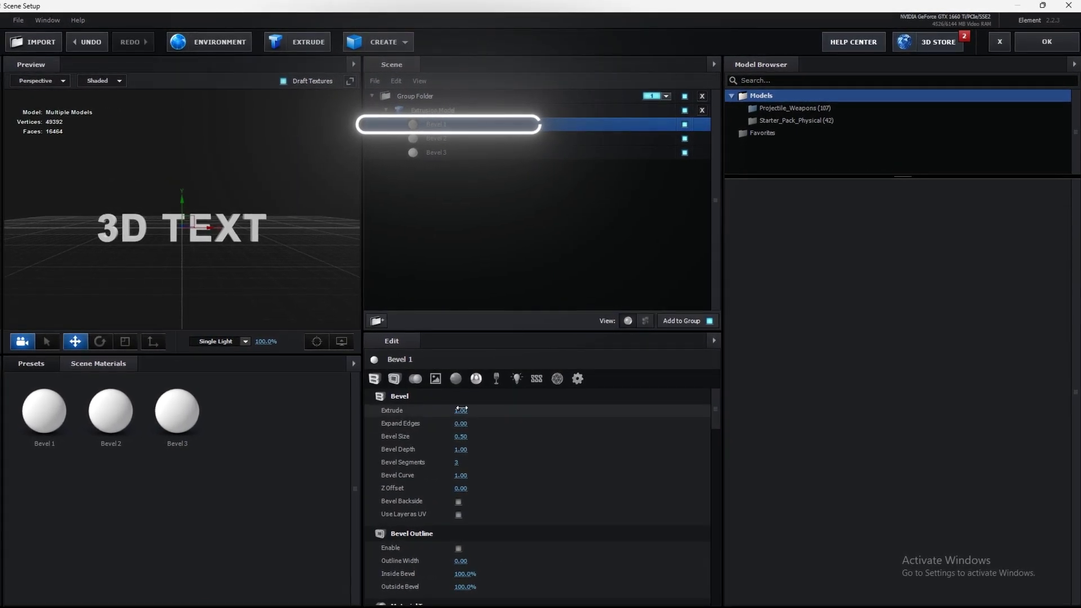
{"action": "left_click", "coordinate": [462, 410]}
{"action": "type", "text": "2."}
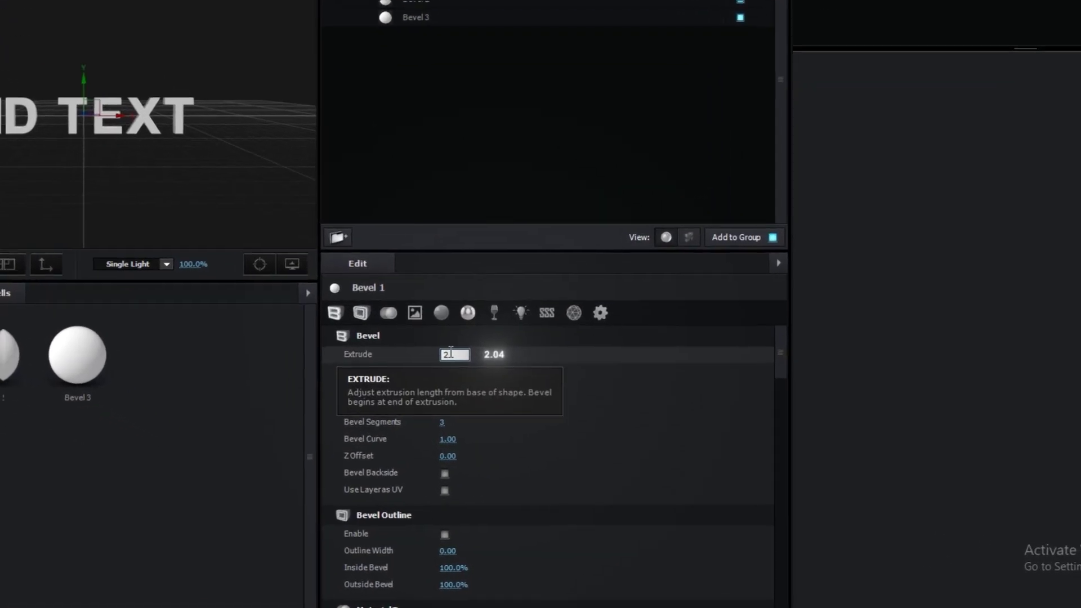
{"action": "type", "text": "04"}
{"action": "key", "text": "Return"}
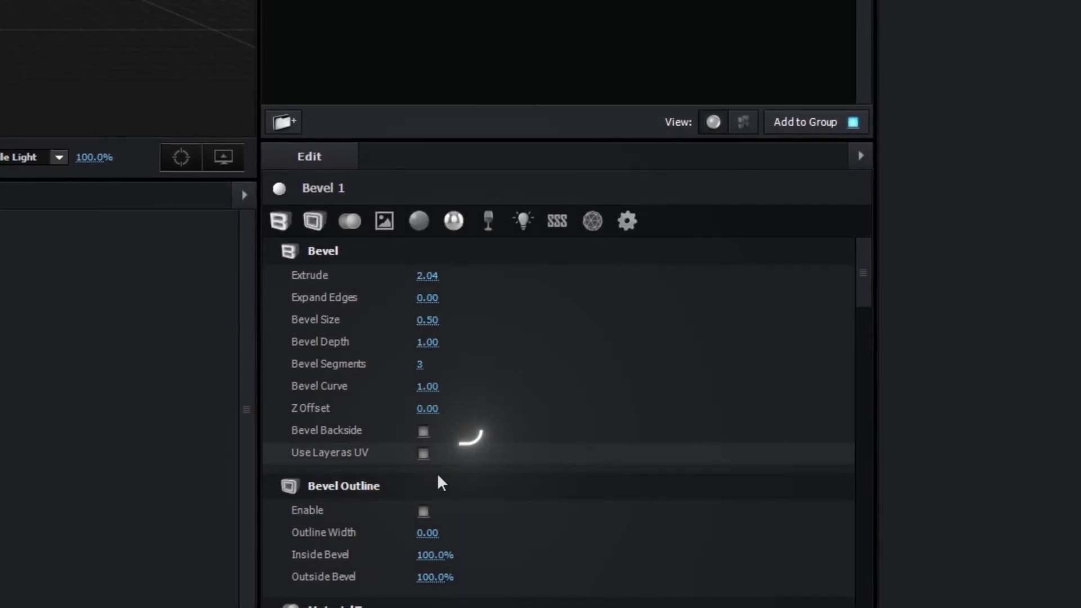
{"action": "left_click", "coordinate": [423, 431]}
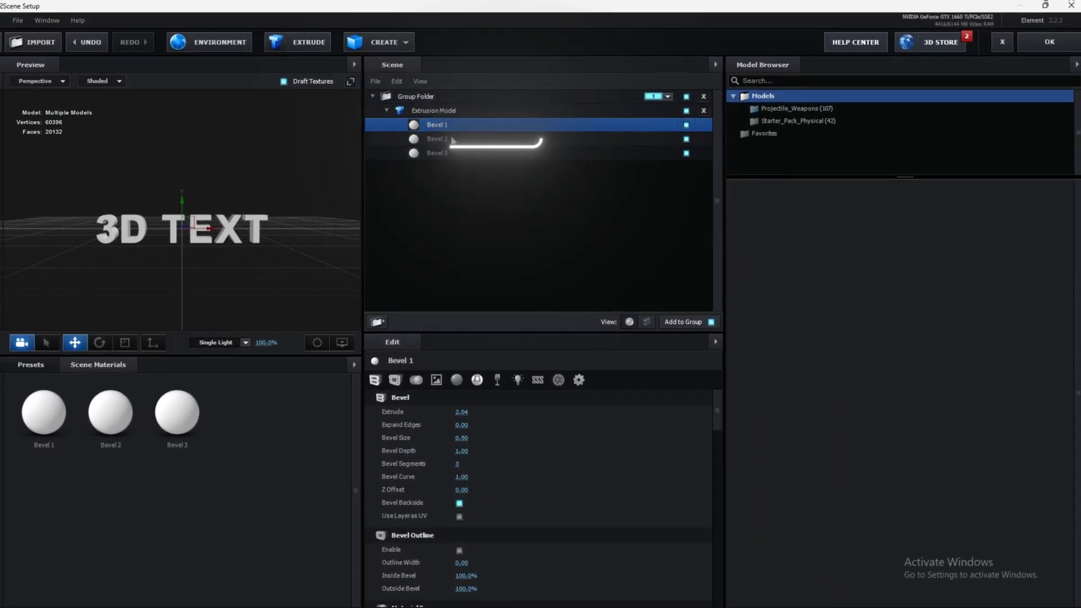
Select Bevel 2 of the extrusion model and set its Extrude to 1.19.
{"action": "left_click", "coordinate": [453, 140]}
{"action": "left_click", "coordinate": [462, 412]}
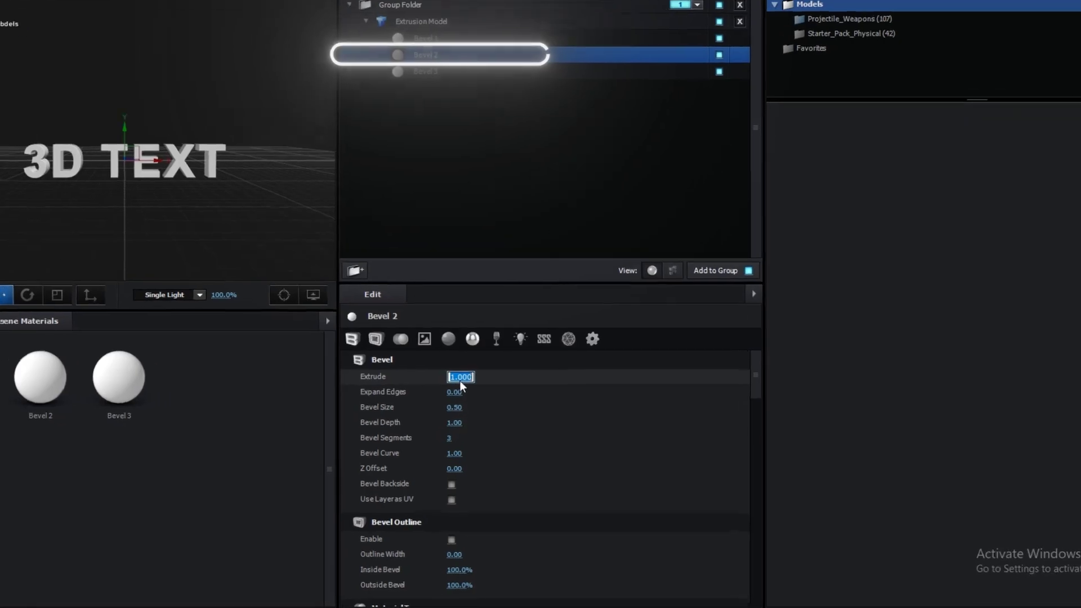
{"action": "type", "text": "1."}
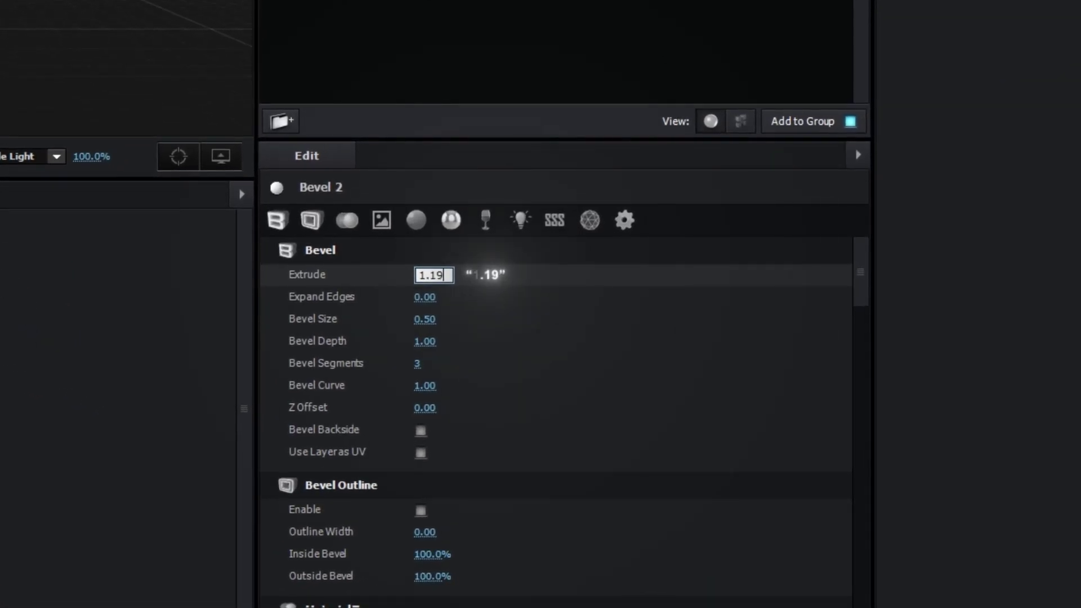
{"action": "type", "text": "19"}
{"action": "key", "text": "Return"}
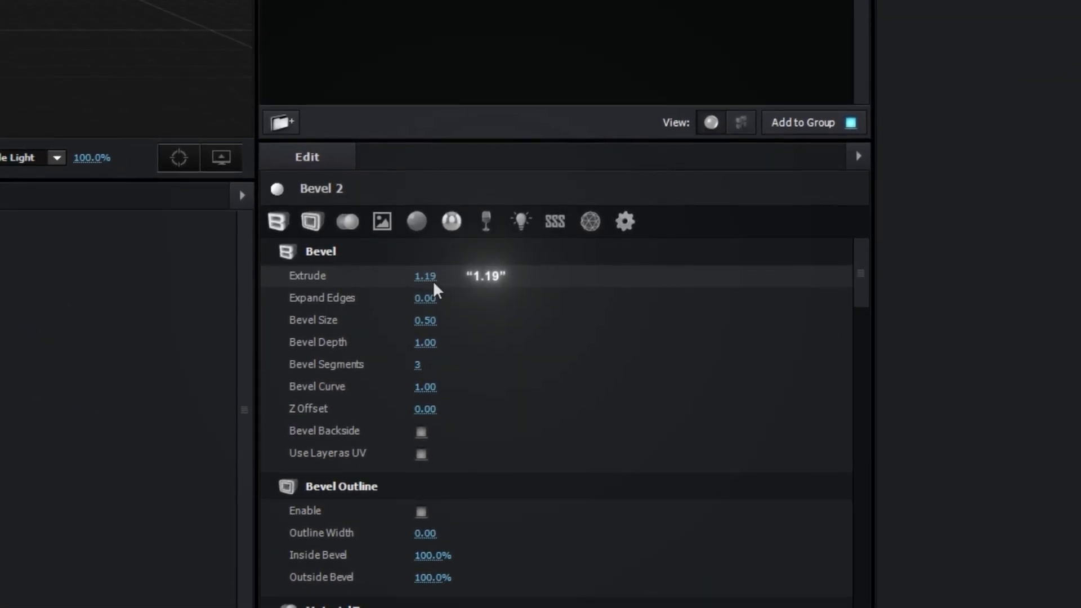
Give Bevel 2 an Expand Edges of 1.42 and a Z Offset of -0.17, with Bevel Backside enabled.
{"action": "left_click", "coordinate": [427, 297]}
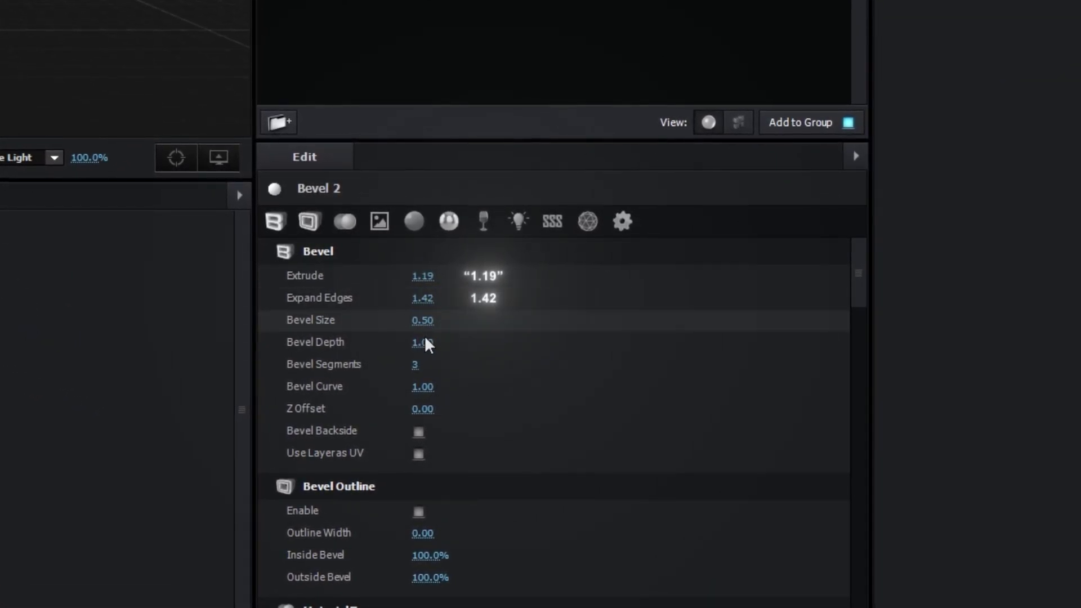
{"action": "type", "text": "0"}
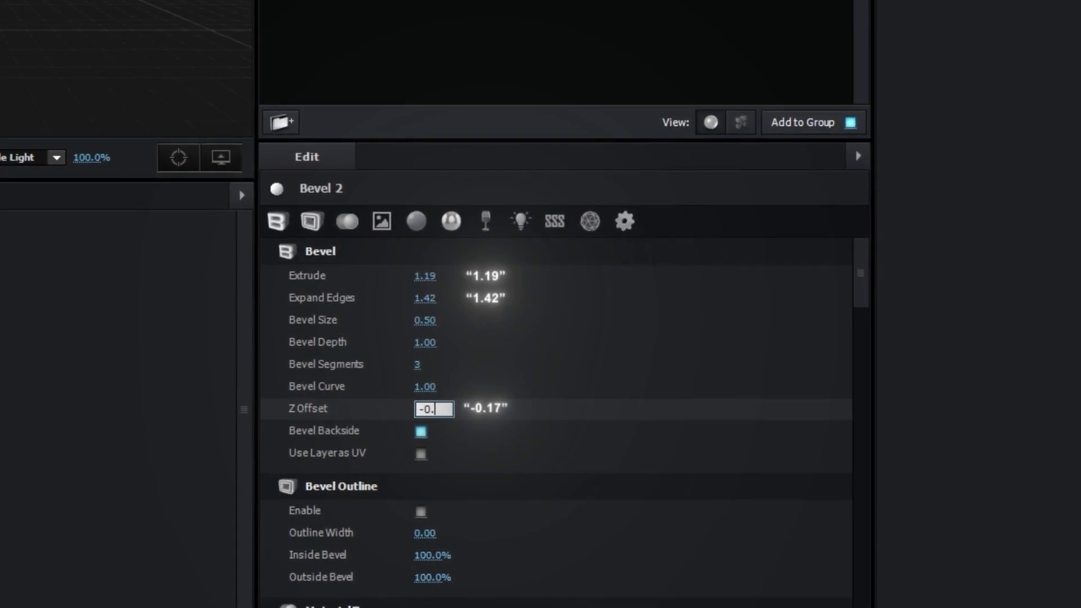
{"action": "type", "text": ".17"}
{"action": "key", "text": "Return"}
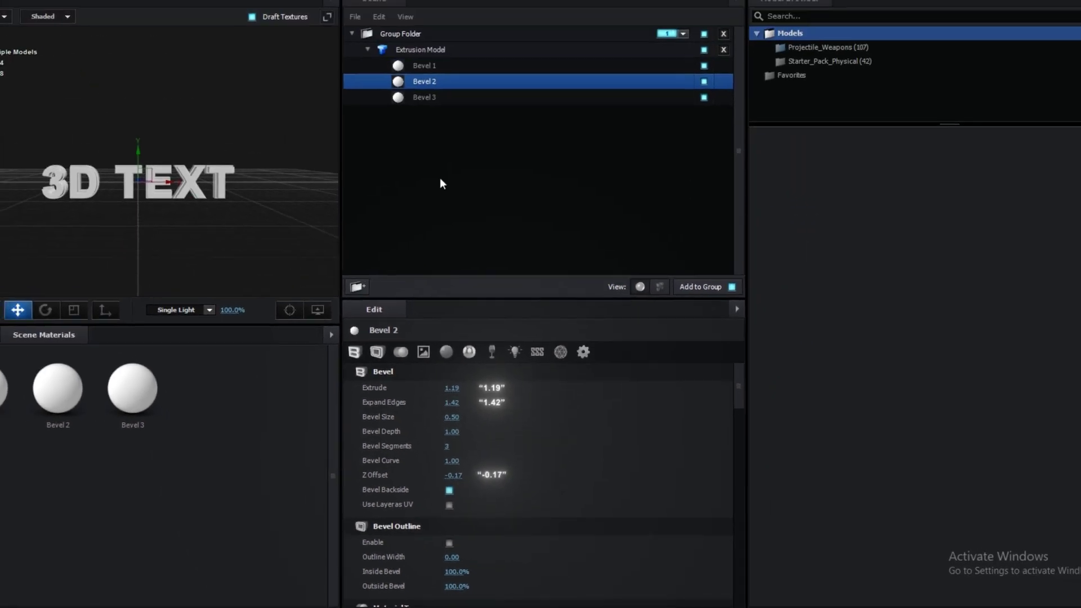
Set Bevel 3's Extrude to 0.70 and its Expand Edges to 0.08.
{"action": "left_click", "coordinate": [425, 132]}
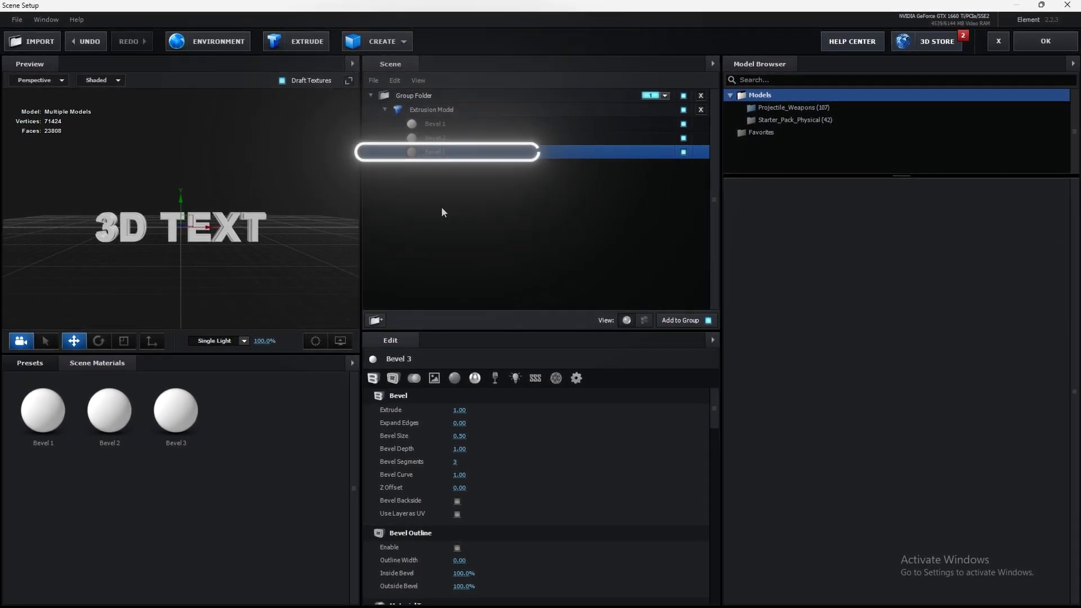
{"action": "left_click", "coordinate": [459, 410]}
{"action": "type", "text": "0"}
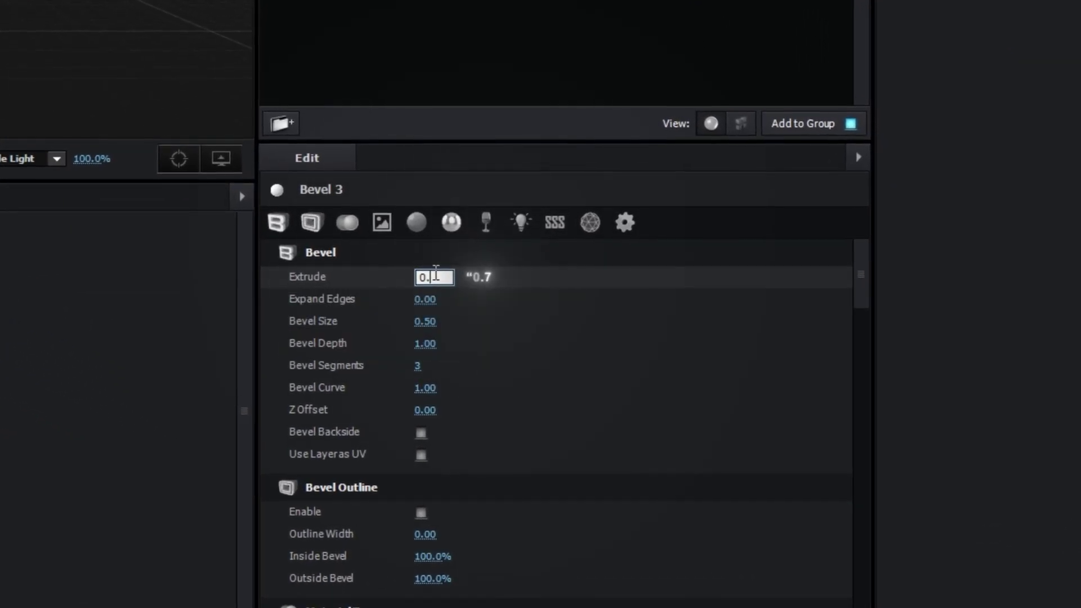
{"action": "left_click", "coordinate": [425, 298]}
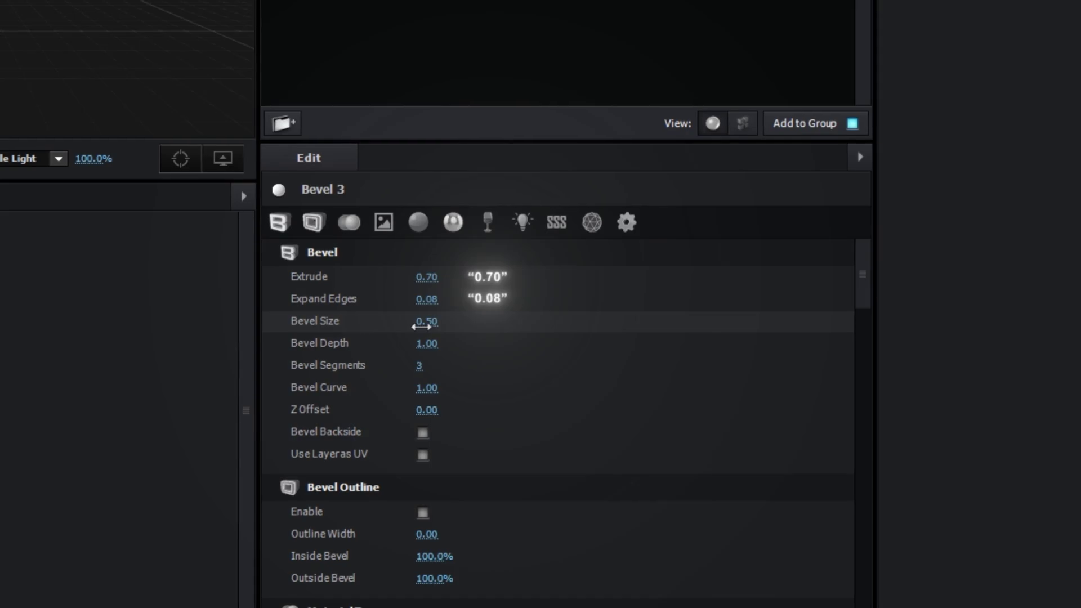
Give Bevel 3 a Bevel Size of 2.05 and a Z Offset of 0.72, with Bevel Backside enabled.
{"action": "type", "text": "2.0"}
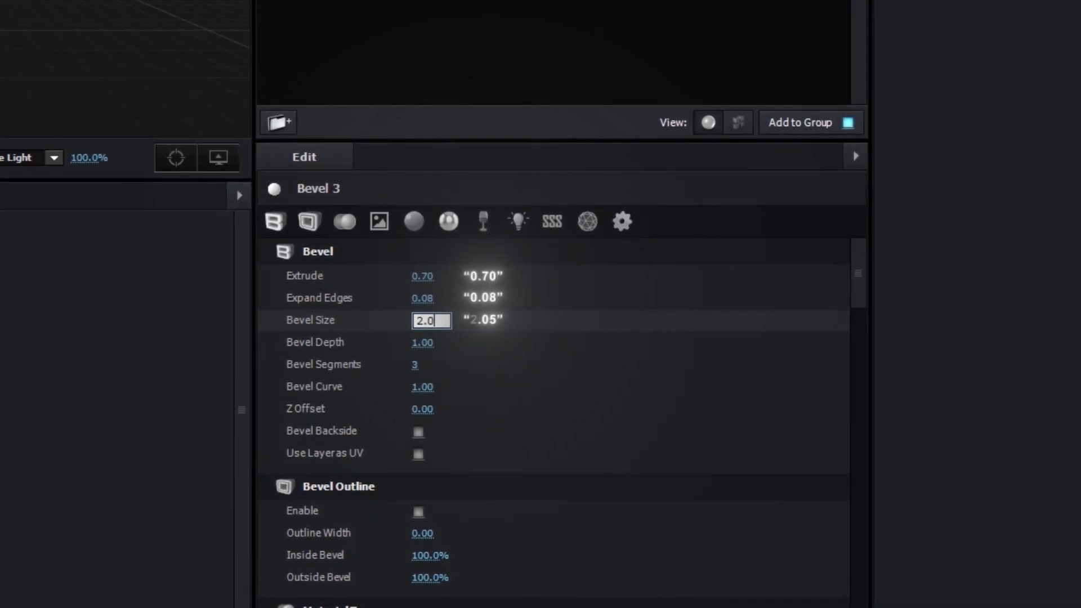
{"action": "key", "text": "Return"}
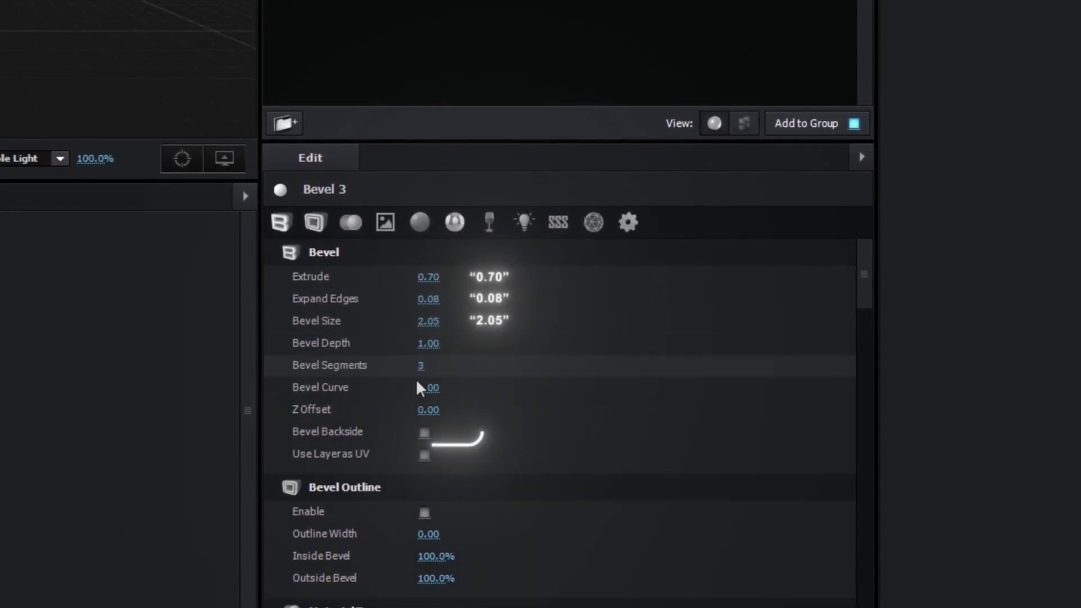
{"action": "left_click", "coordinate": [423, 433]}
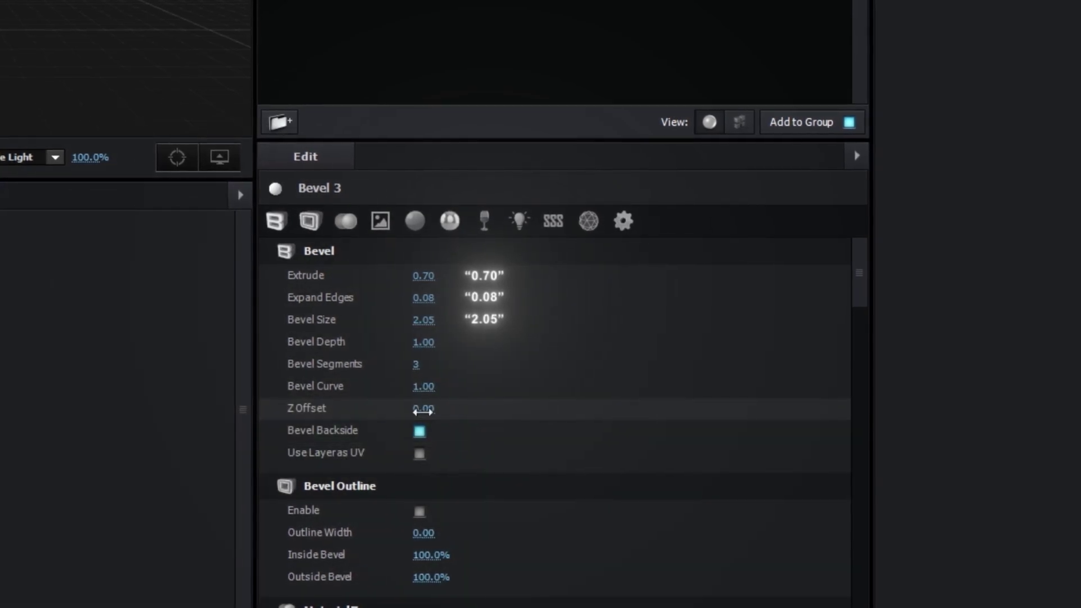
{"action": "type", "text": "0"}
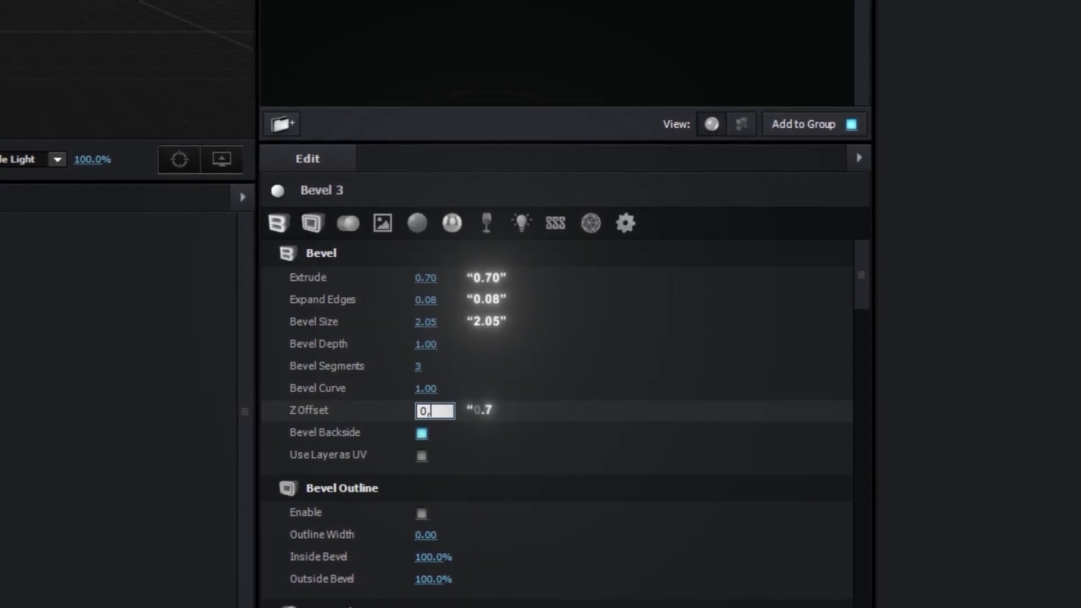
{"action": "type", "text": ".72"}
{"action": "key", "text": "Return"}
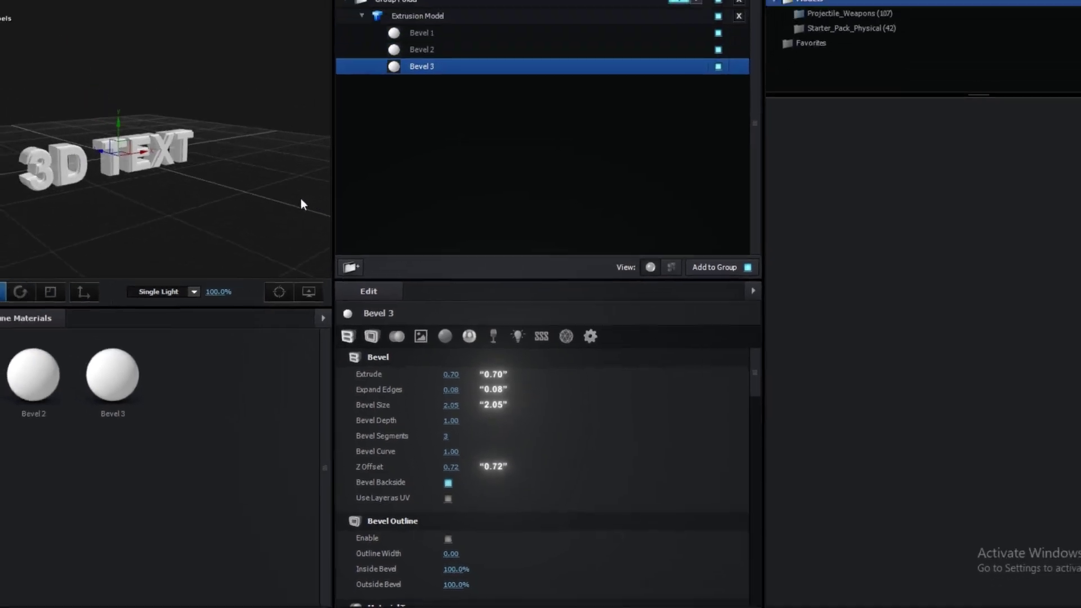
Apply the clean_metal_clean_gold material from the Pro_Shaders_2 Metal presets to Bevel 1.
{"action": "scroll", "coordinate": [301, 198], "scroll_direction": "up", "scroll_amount": 4}
{"action": "mouse_move", "coordinate": [301, 198]}
{"action": "left_mouse_down"}
{"action": "mouse_move", "coordinate": [257, 200]}
{"action": "mouse_move", "coordinate": [293, 179]}
{"action": "left_mouse_up"}
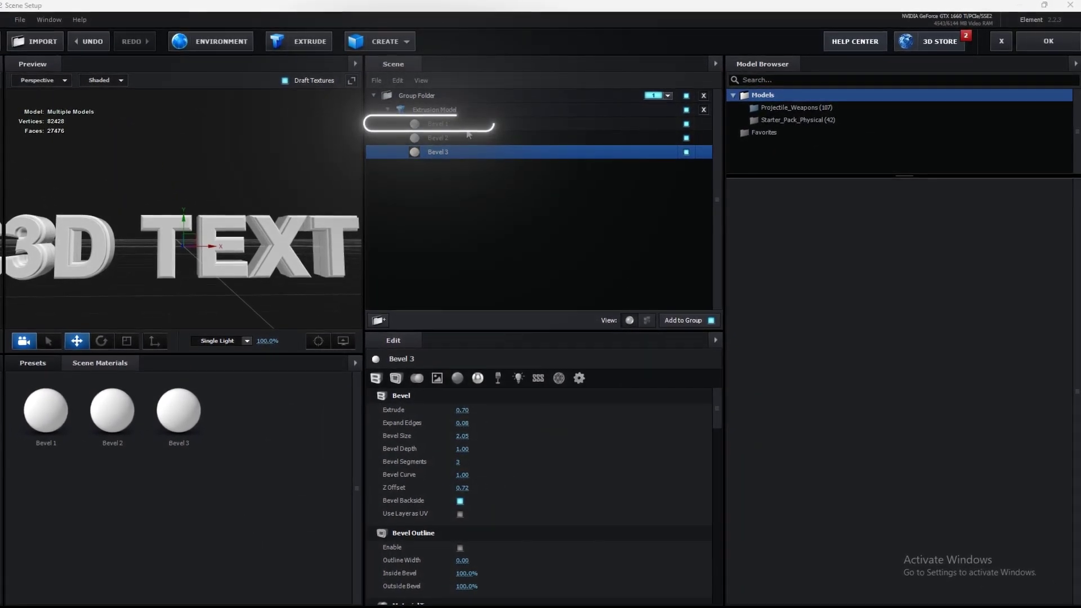
{"action": "left_click", "coordinate": [443, 124]}
{"action": "left_click", "coordinate": [40, 362]}
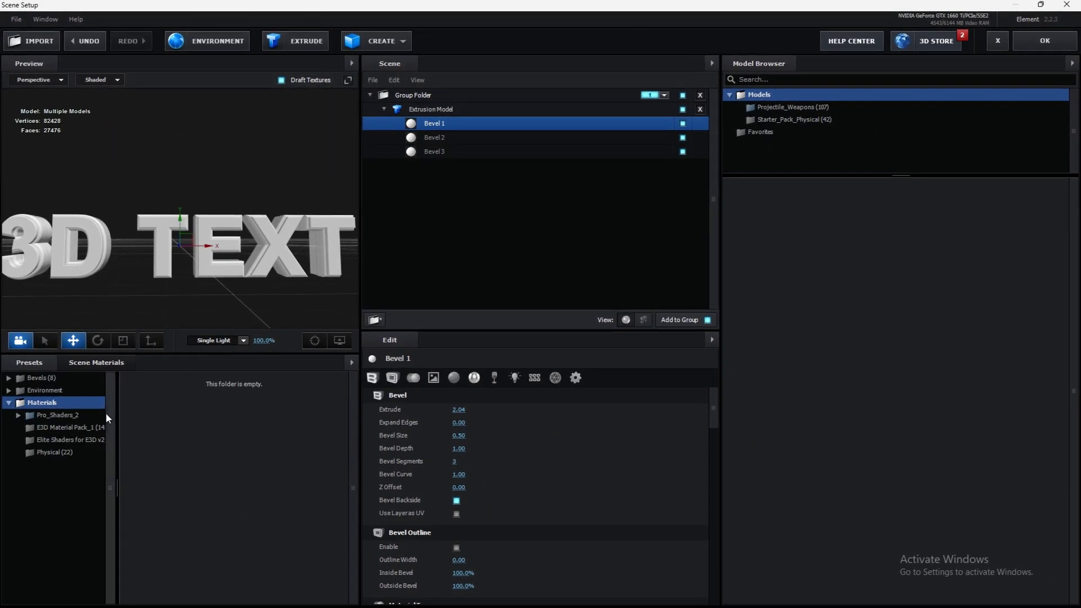
{"action": "left_click", "coordinate": [45, 418]}
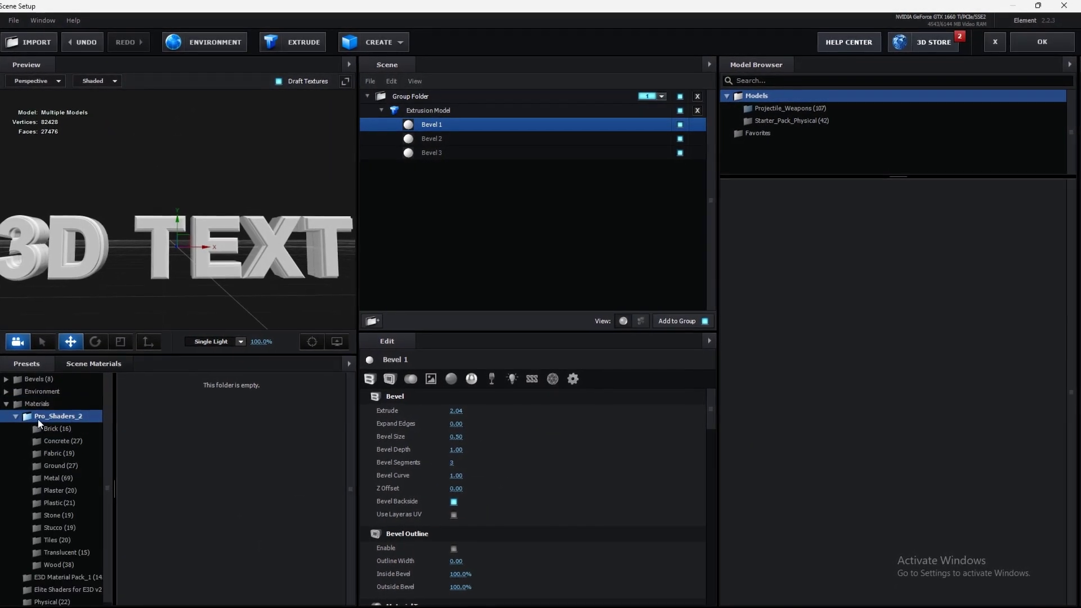
{"action": "left_click", "coordinate": [71, 478]}
{"action": "left_click", "coordinate": [230, 555]}
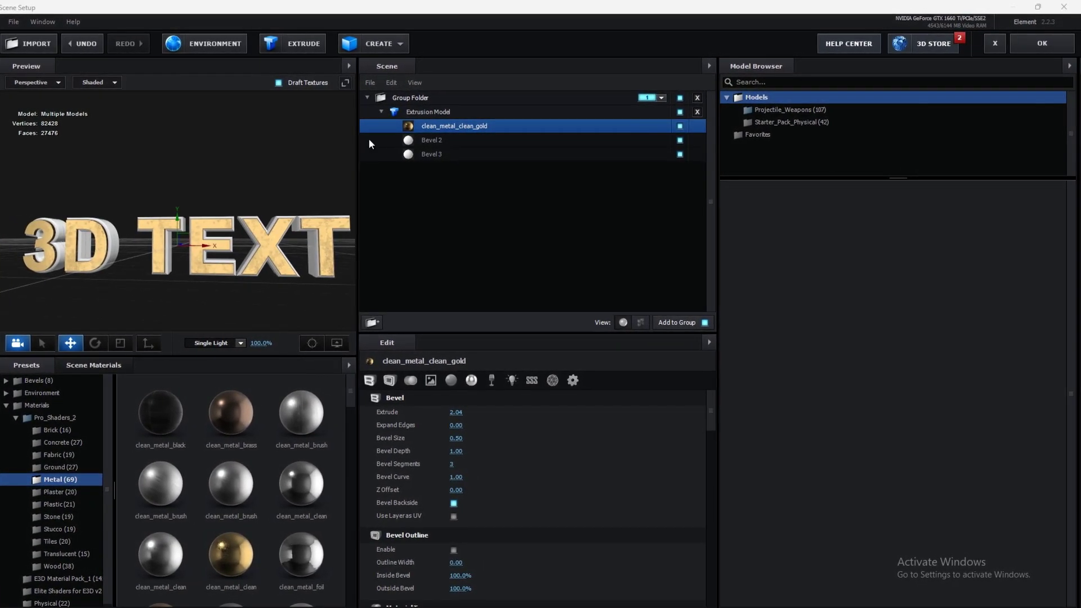
Apply the clean_metal_black_tiles material from the Metal presets to Bevel 2.
{"action": "left_click", "coordinate": [434, 141]}
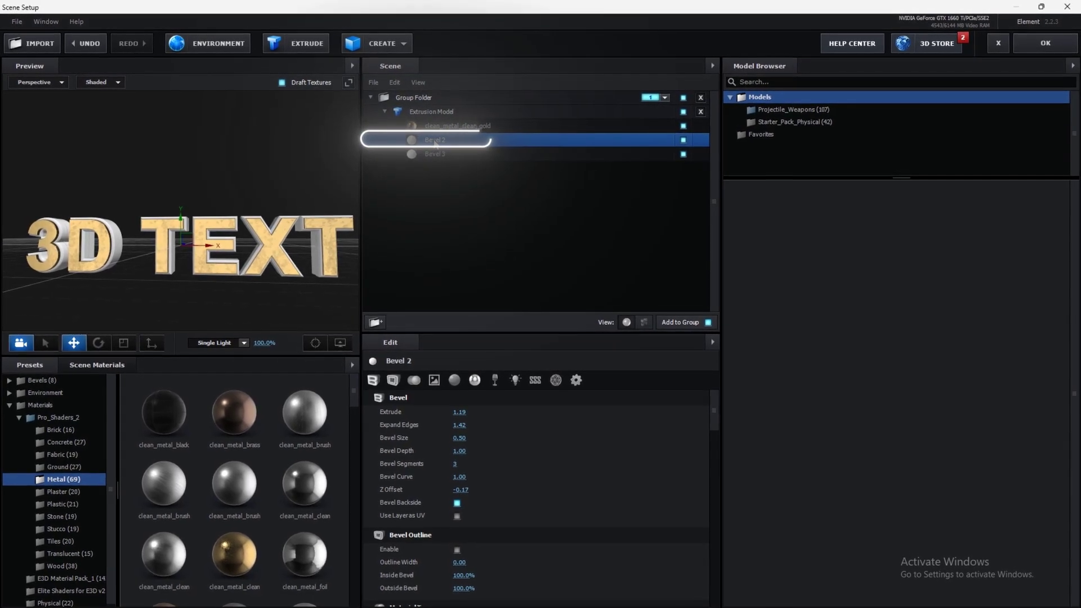
{"action": "left_click", "coordinate": [260, 467]}
{"action": "left_click", "coordinate": [160, 399]}
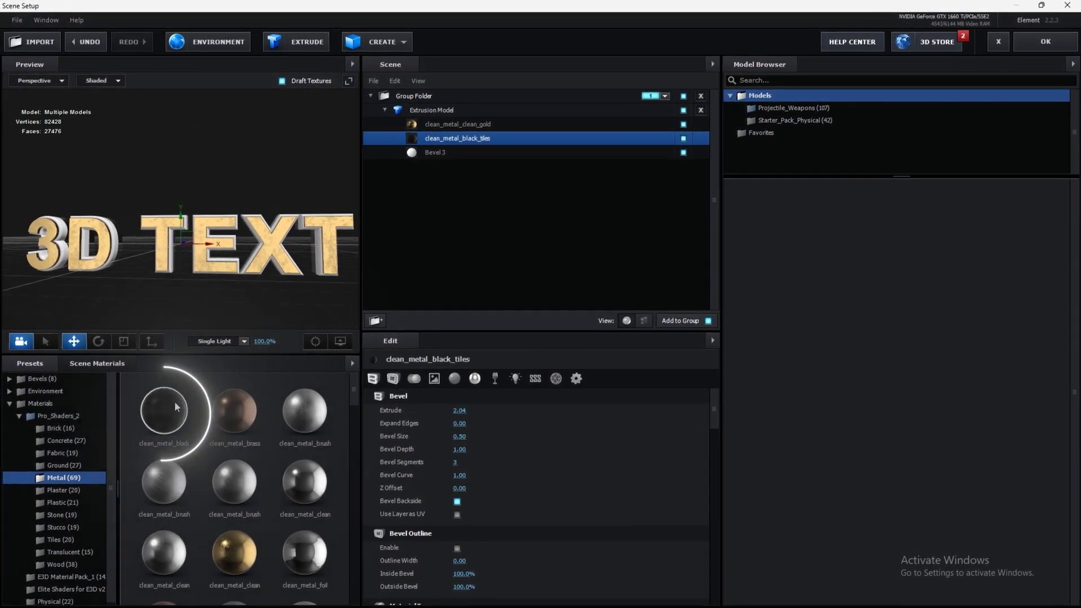
Apply the clean_metal_foil material from the Metal presets to Bevel 3.
{"action": "mouse_move", "coordinate": [262, 293]}
{"action": "left_mouse_down"}
{"action": "mouse_move", "coordinate": [334, 310]}
{"action": "mouse_move", "coordinate": [384, 299]}
{"action": "mouse_move", "coordinate": [296, 288]}
{"action": "mouse_move", "coordinate": [269, 304]}
{"action": "mouse_move", "coordinate": [263, 294]}
{"action": "left_mouse_up"}
{"action": "left_click", "coordinate": [431, 152]}
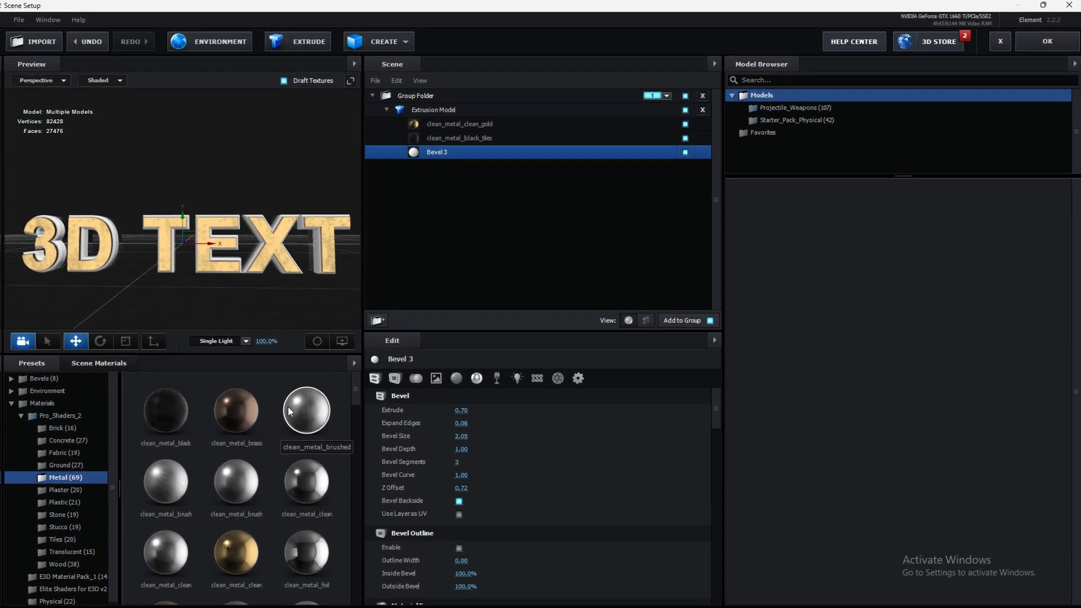
{"action": "left_click", "coordinate": [307, 479]}
{"action": "double_click", "coordinate": [307, 554]}
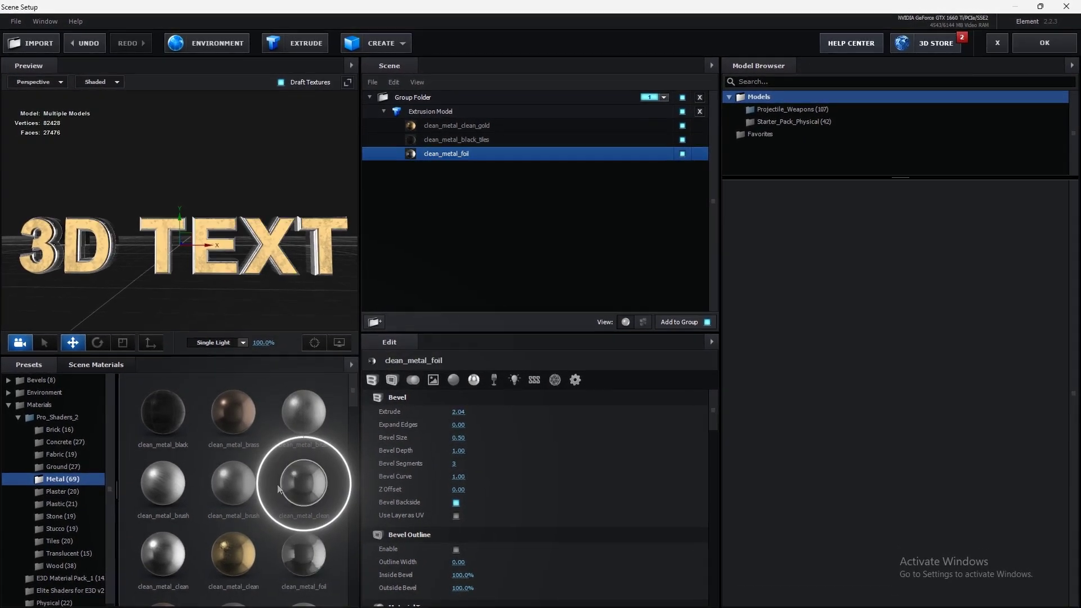
Load the Town environment from the V1_Environment presets and accept the scene setup.
{"action": "mouse_move", "coordinate": [239, 291]}
{"action": "left_mouse_down"}
{"action": "mouse_move", "coordinate": [313, 276]}
{"action": "mouse_move", "coordinate": [248, 282]}
{"action": "left_mouse_up"}
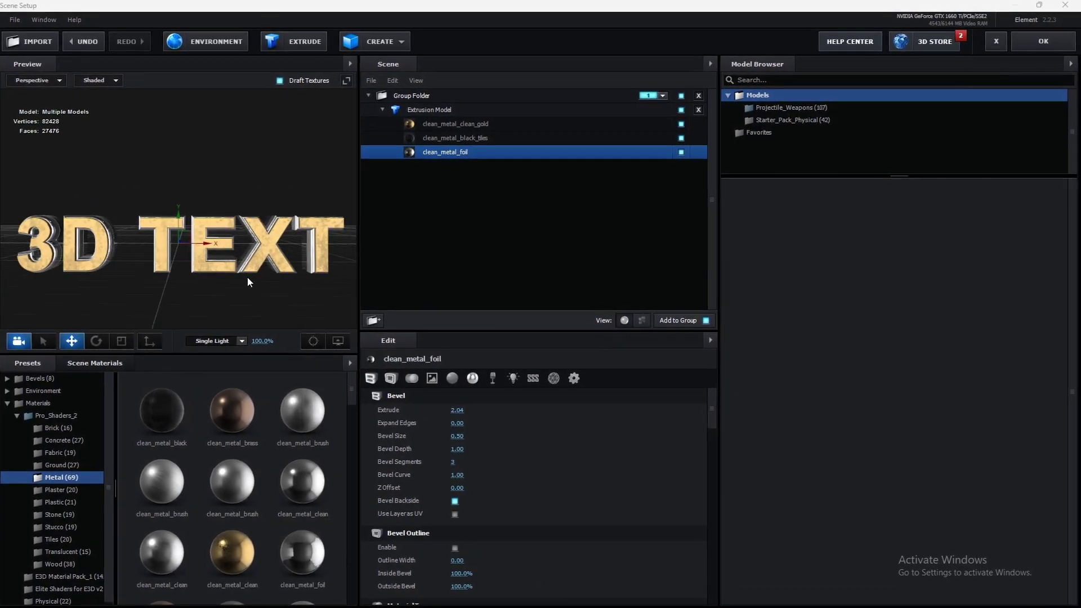
{"action": "left_click", "coordinate": [49, 393]}
{"action": "left_click", "coordinate": [65, 416]}
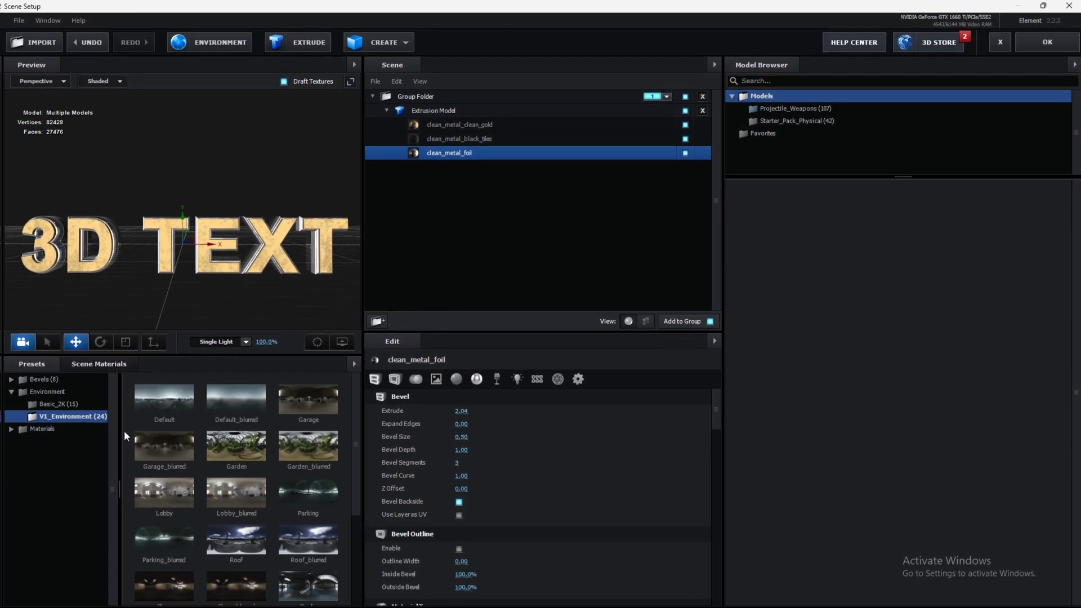
{"action": "left_click", "coordinate": [160, 532]}
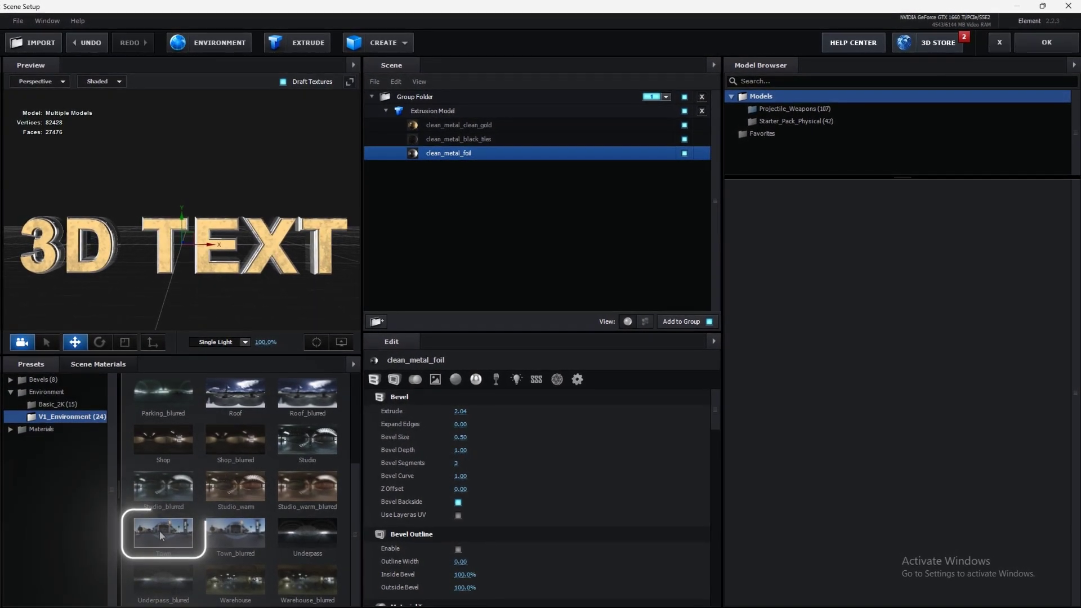
{"action": "left_click_drag", "start_coordinate": [190, 276], "coordinate": [210, 266]}
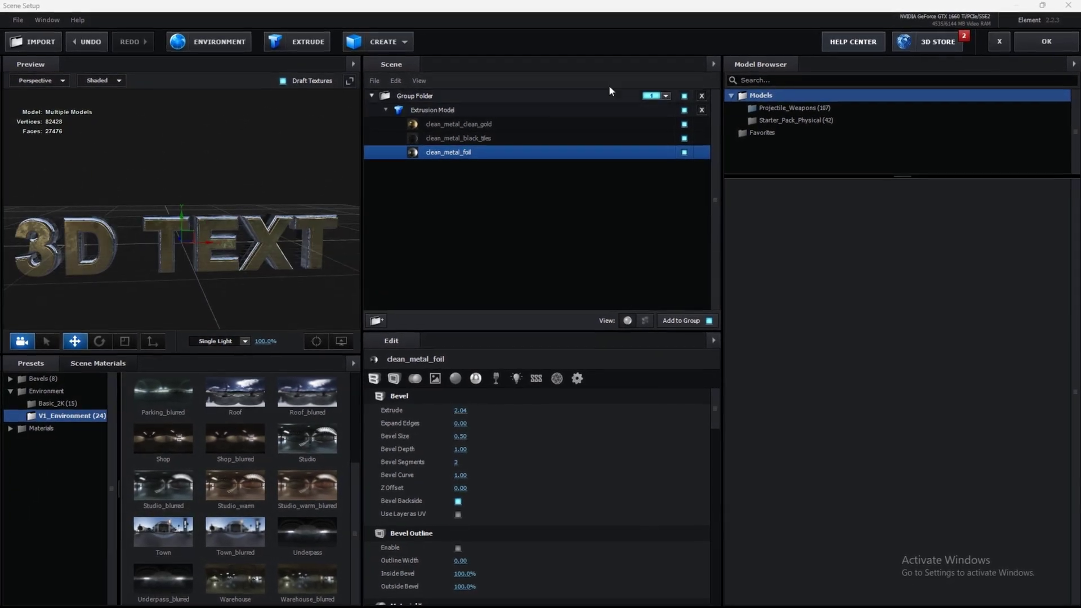
{"action": "left_click", "coordinate": [1046, 42]}
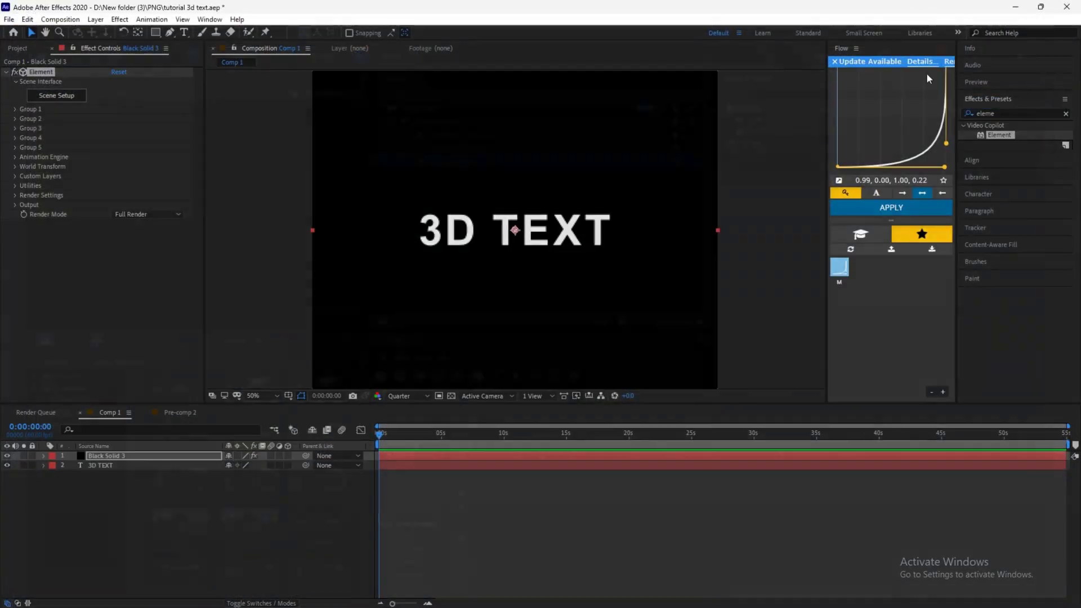
Hide the original 3D TEXT layer and show the composition at 100% zoom and Full resolution.
{"action": "left_click", "coordinate": [5, 465]}
{"action": "key", "text": "/"}
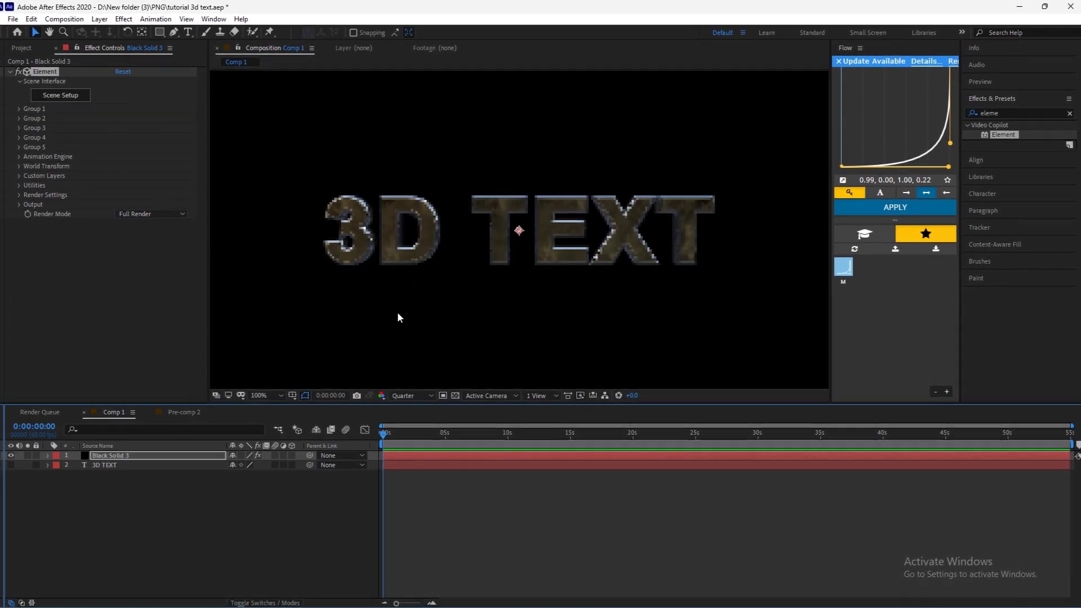
{"action": "left_click", "coordinate": [401, 394]}
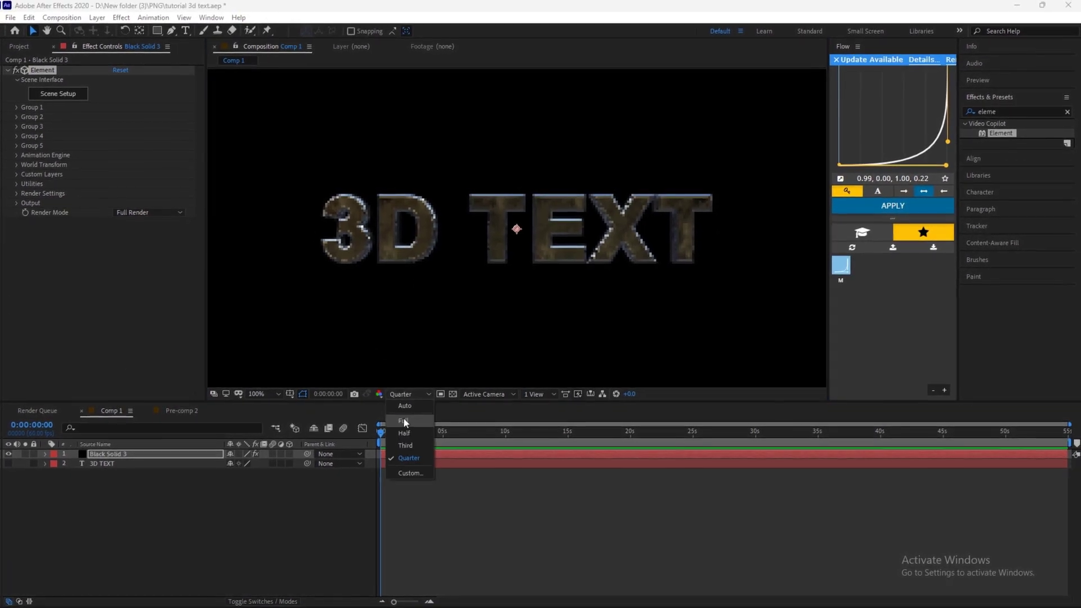
{"action": "left_click", "coordinate": [403, 422]}
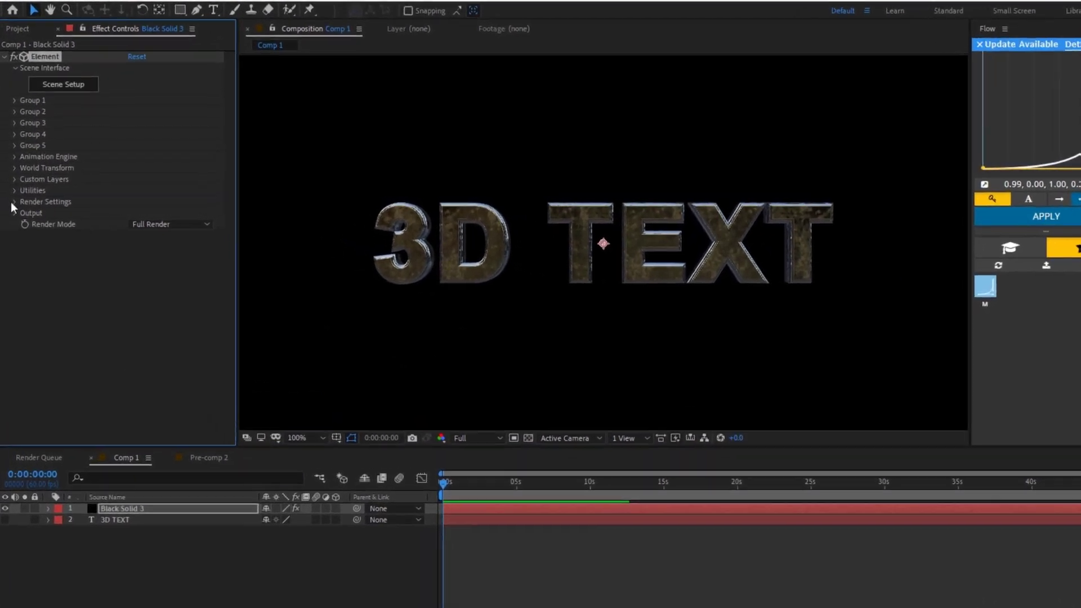
Set Add Lighting to 360 in the Element effect's lighting render settings.
{"action": "left_click", "coordinate": [13, 202]}
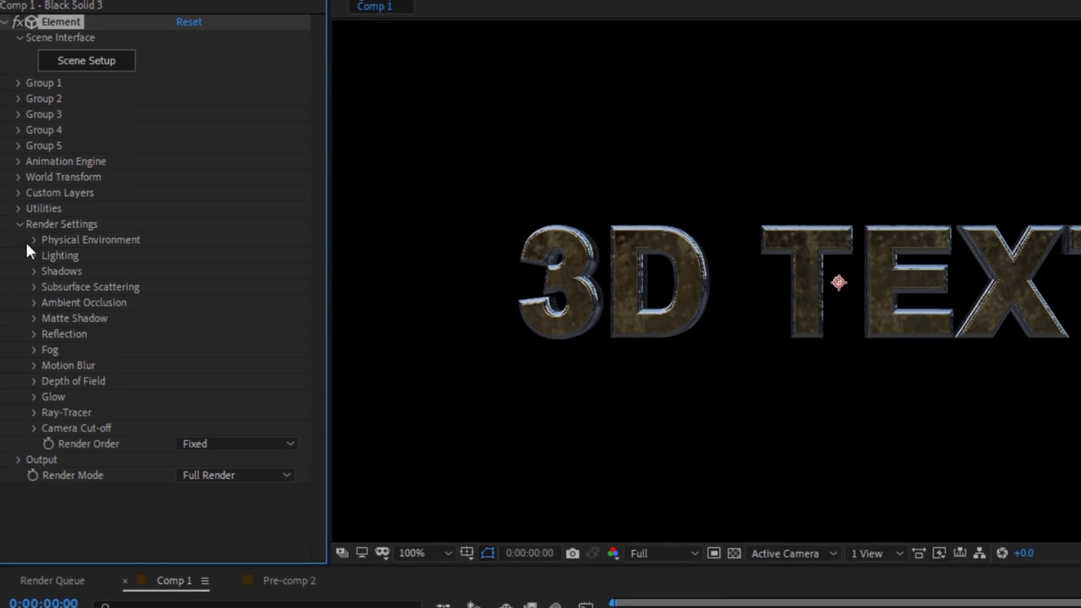
{"action": "left_click", "coordinate": [34, 254]}
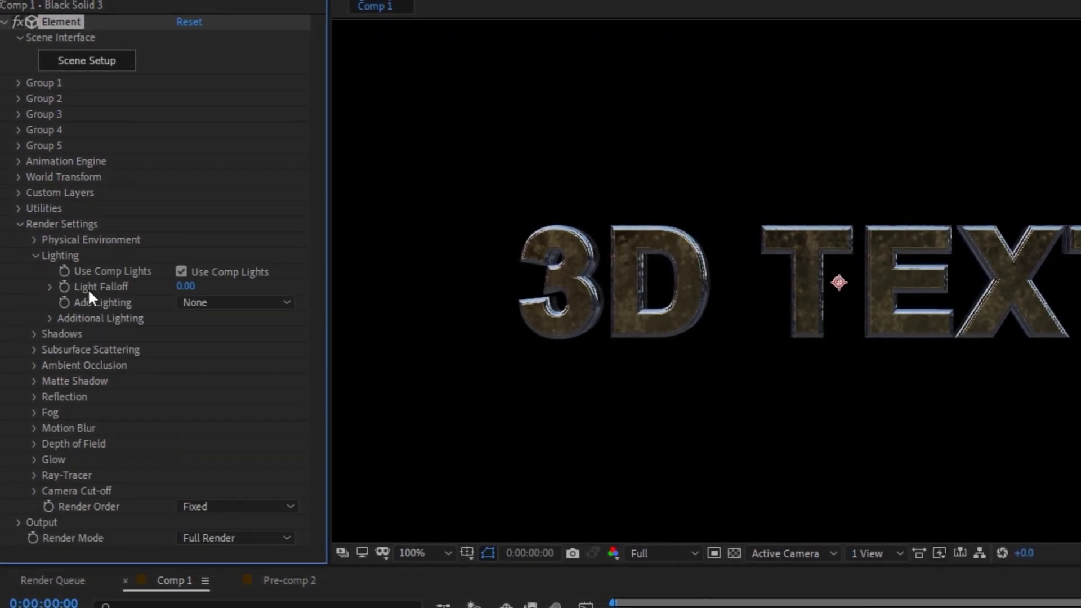
{"action": "left_click", "coordinate": [197, 302]}
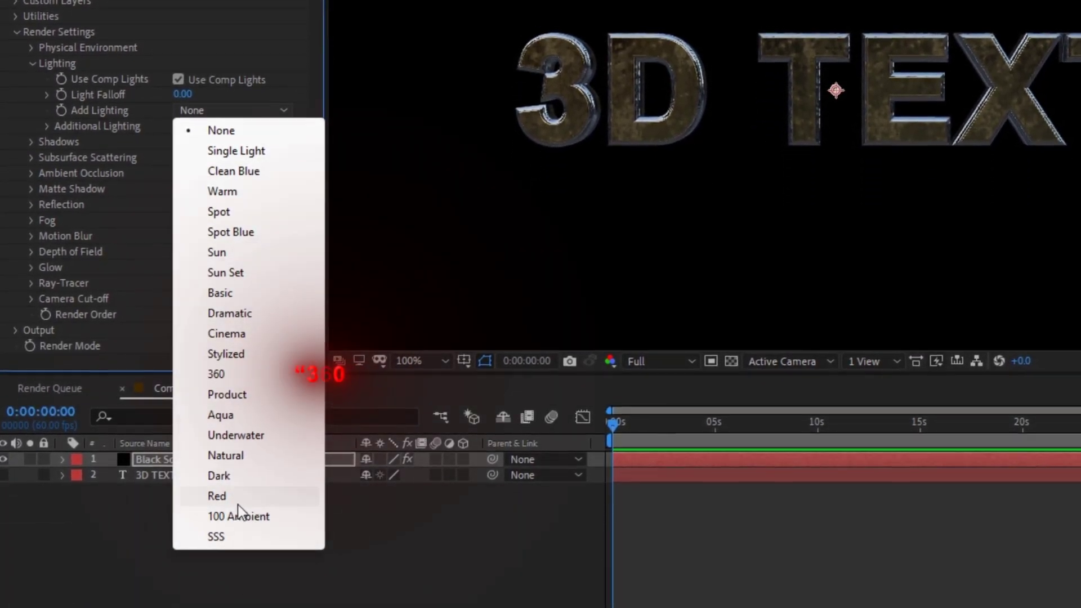
{"action": "left_click", "coordinate": [220, 389]}
Set the additional lighting's brightness multiplier to 183% and its X rotation to +35°.
{"action": "left_click", "coordinate": [49, 240]}
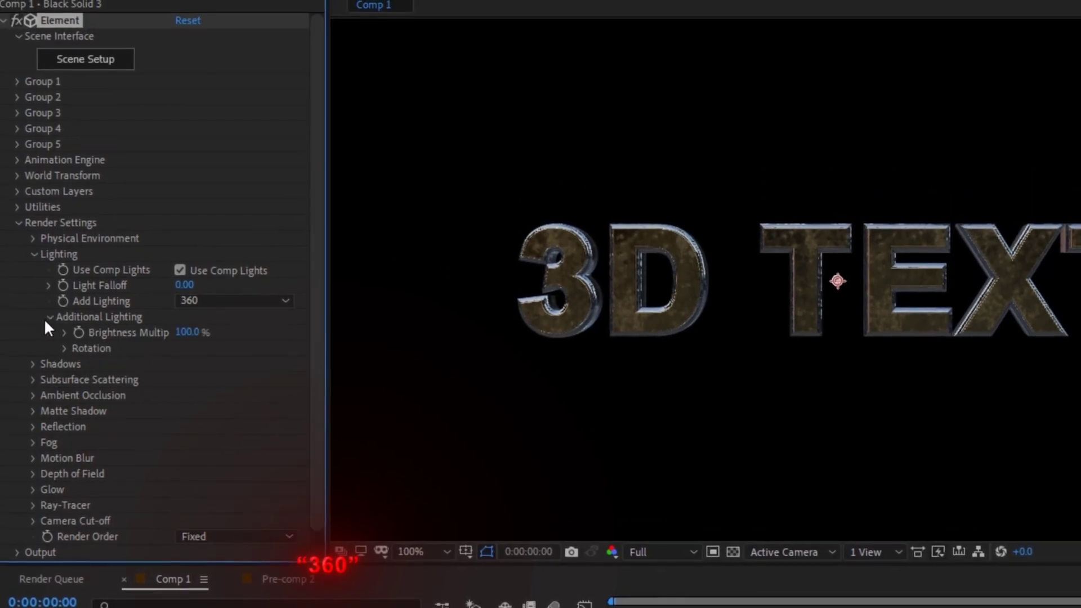
{"action": "left_click_drag", "start_coordinate": [188, 254], "coordinate": [258, 257]}
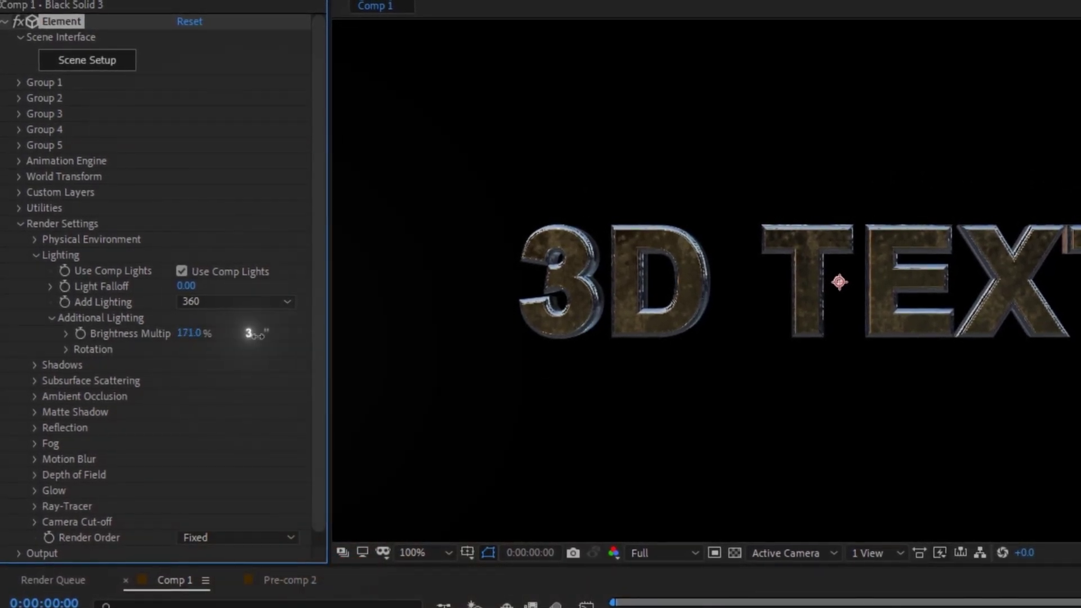
{"action": "left_click", "coordinate": [64, 349]}
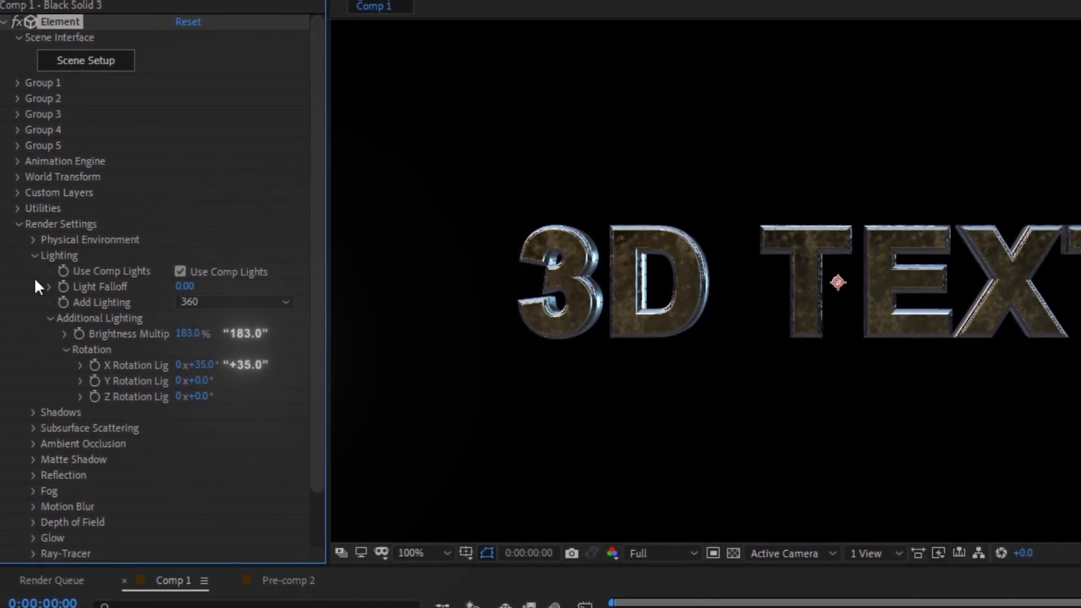
{"action": "left_click", "coordinate": [34, 254]}
{"action": "left_click", "coordinate": [19, 224]}
{"action": "left_click", "coordinate": [18, 224]}
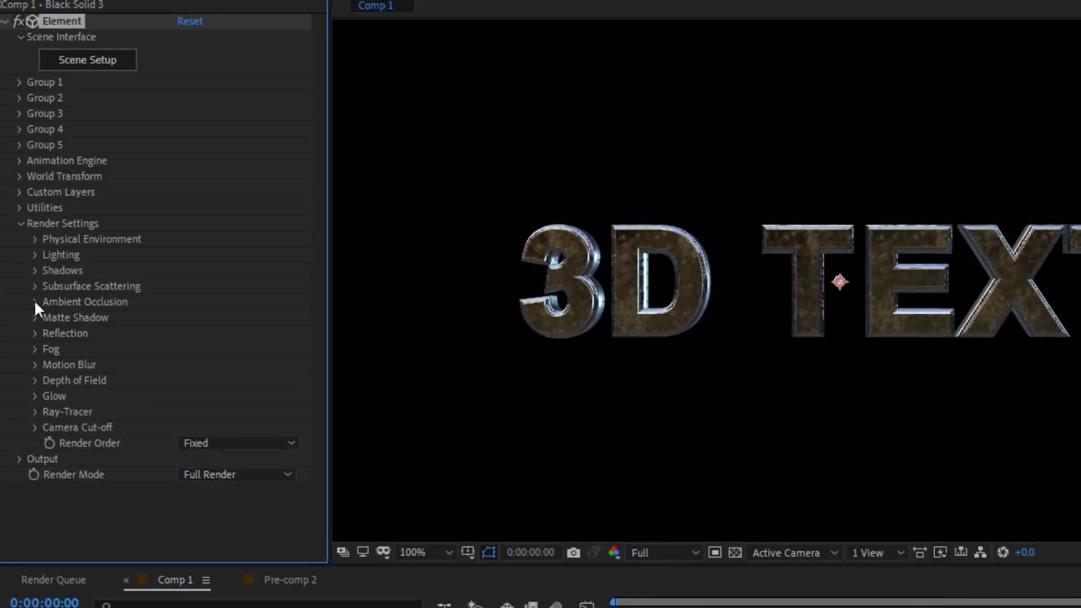
Enable ambient occlusion in the Element render settings and set the SSAO Intensity to 7.
{"action": "left_click", "coordinate": [35, 302]}
{"action": "left_click", "coordinate": [179, 318]}
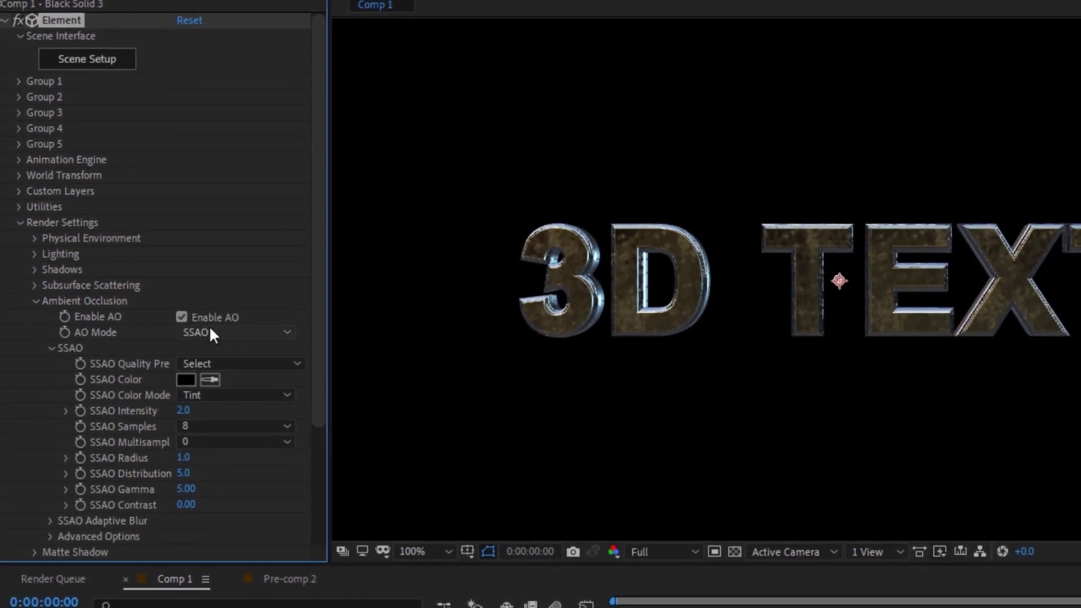
{"action": "type", "text": "7"}
{"action": "key", "text": "Return"}
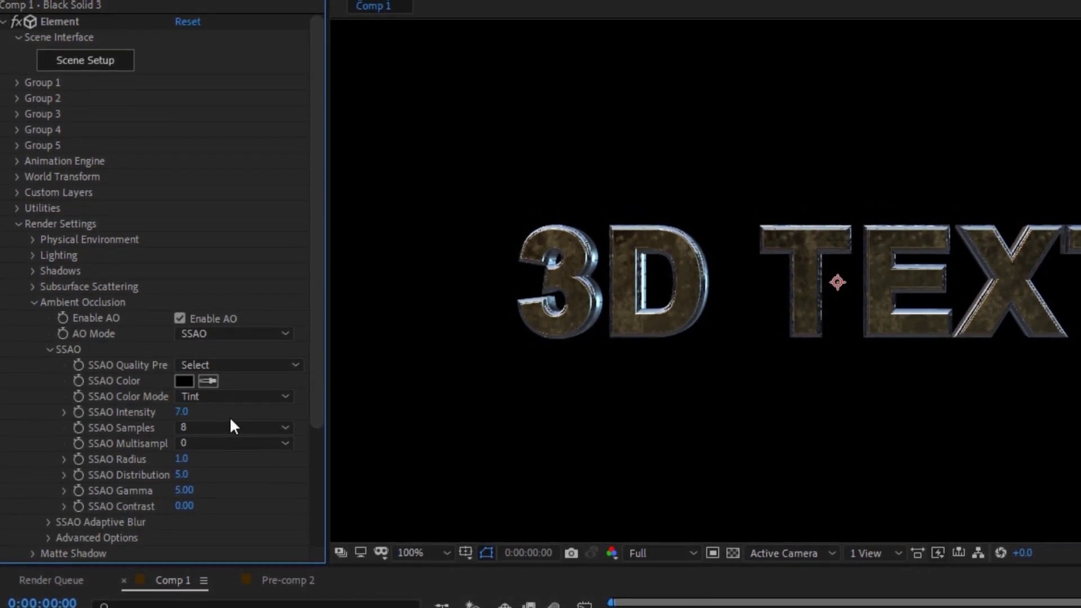
{"action": "left_click", "coordinate": [32, 303]}
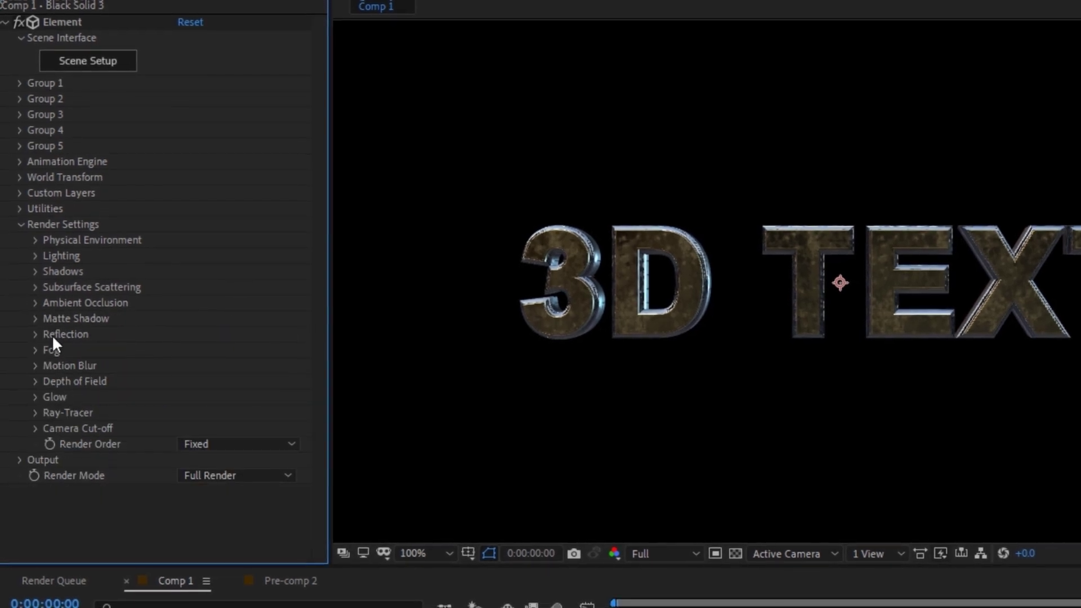
Set the Element effect's output Multisampling to 32.
{"action": "left_click", "coordinate": [18, 455]}
{"action": "scroll", "coordinate": [84, 439], "scroll_direction": "down", "scroll_amount": 5}
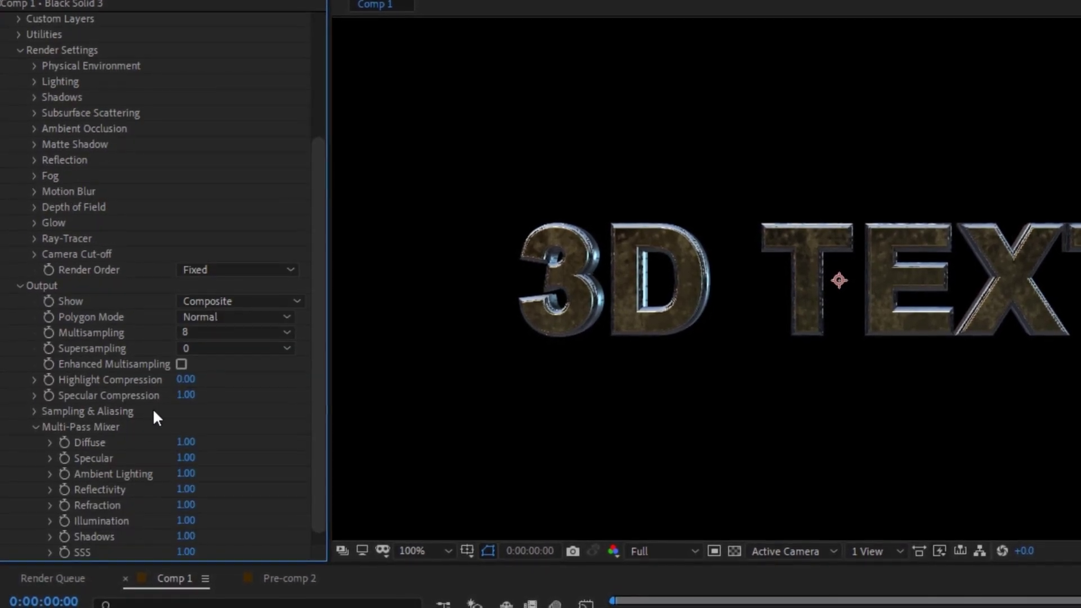
{"action": "left_click", "coordinate": [228, 333]}
{"action": "left_click", "coordinate": [228, 475]}
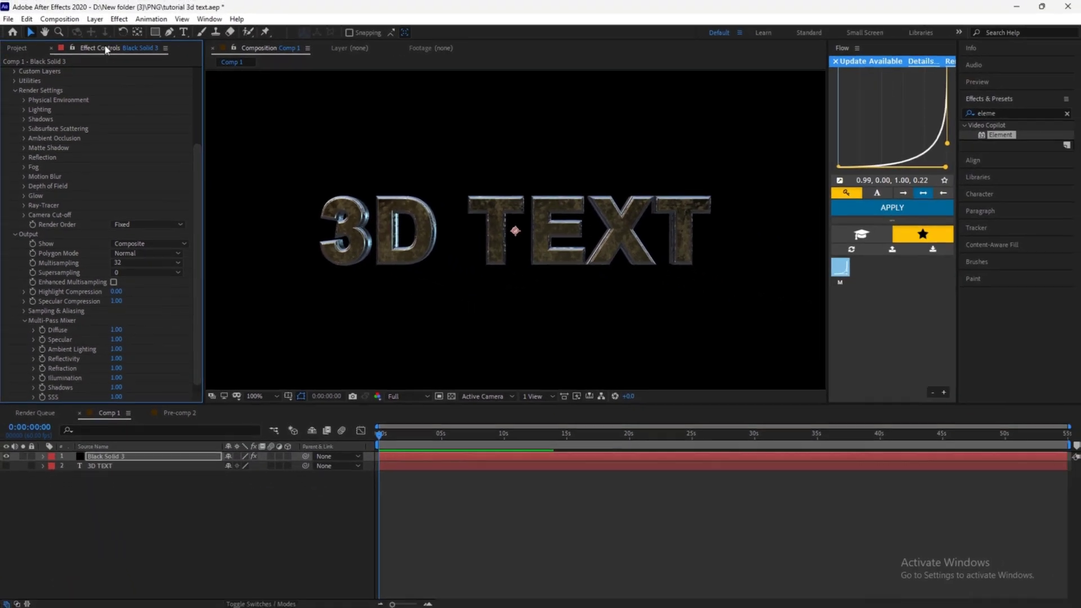
Add a new spot light layer to the composition.
{"action": "left_click", "coordinate": [96, 18]}
{"action": "mouse_move", "coordinate": [113, 30]}
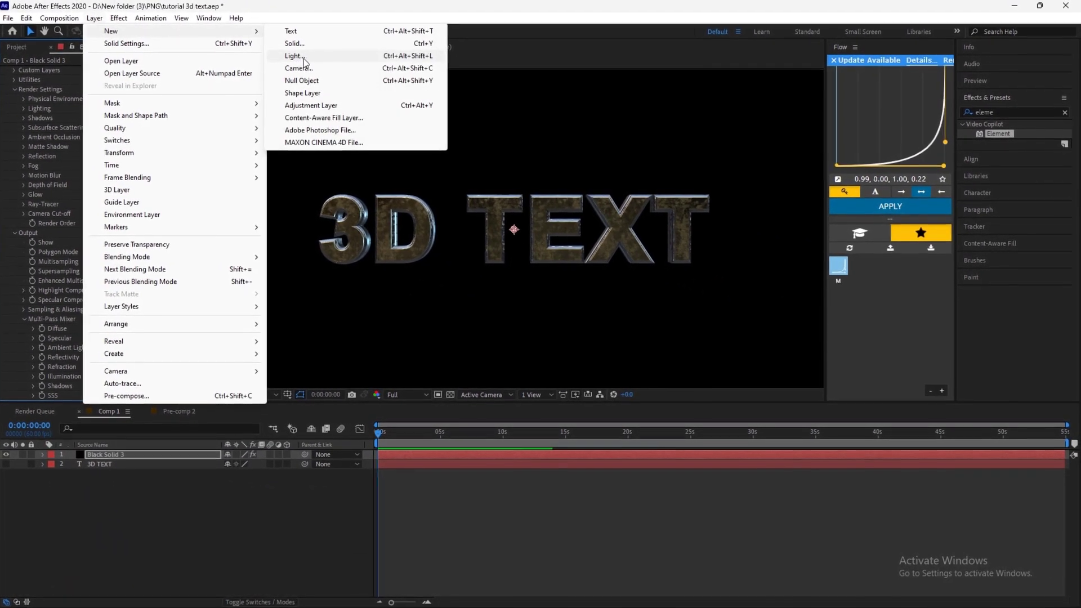
{"action": "left_click", "coordinate": [284, 55]}
{"action": "left_click", "coordinate": [534, 448]}
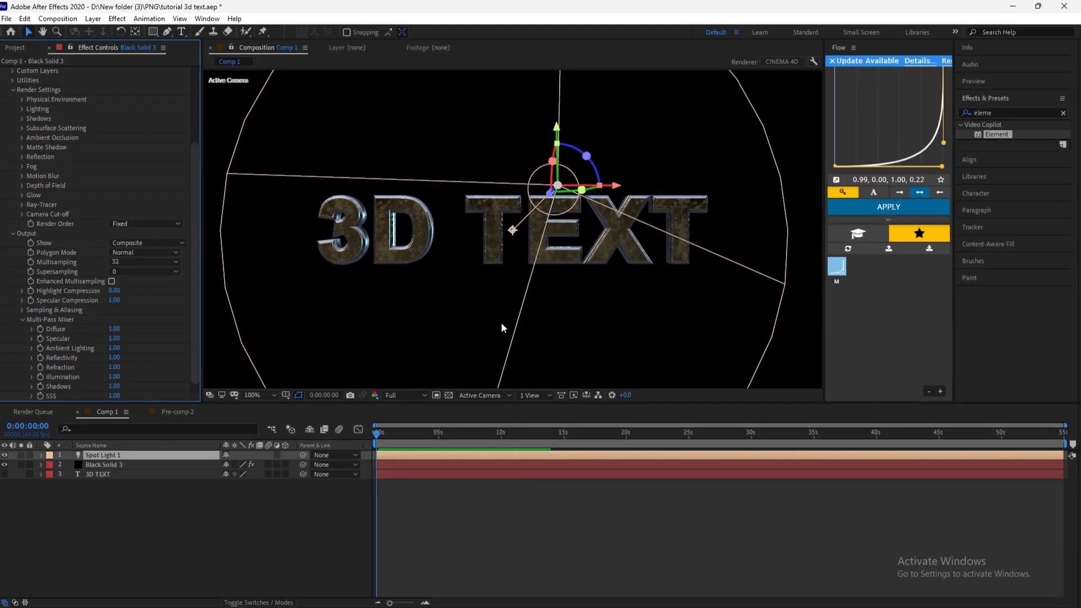
Move the spot light to the right of the text, and place a duplicate of it to the text's left.
{"action": "scroll", "coordinate": [509, 293], "scroll_direction": "down", "scroll_amount": 2}
{"action": "left_click_drag", "start_coordinate": [539, 205], "coordinate": [619, 180]}
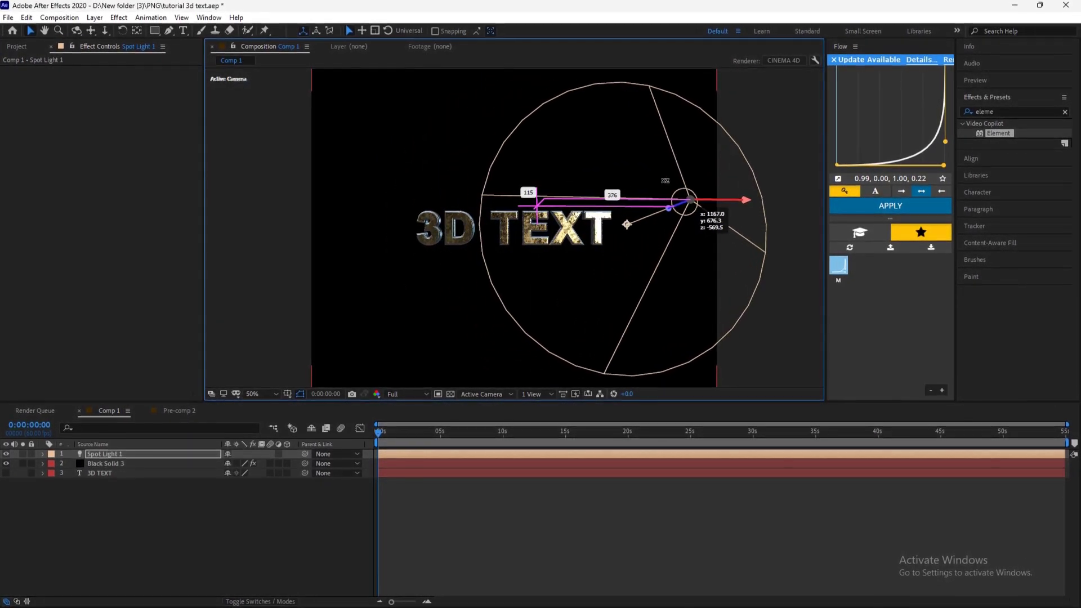
{"action": "key", "text": "ctrl+d"}
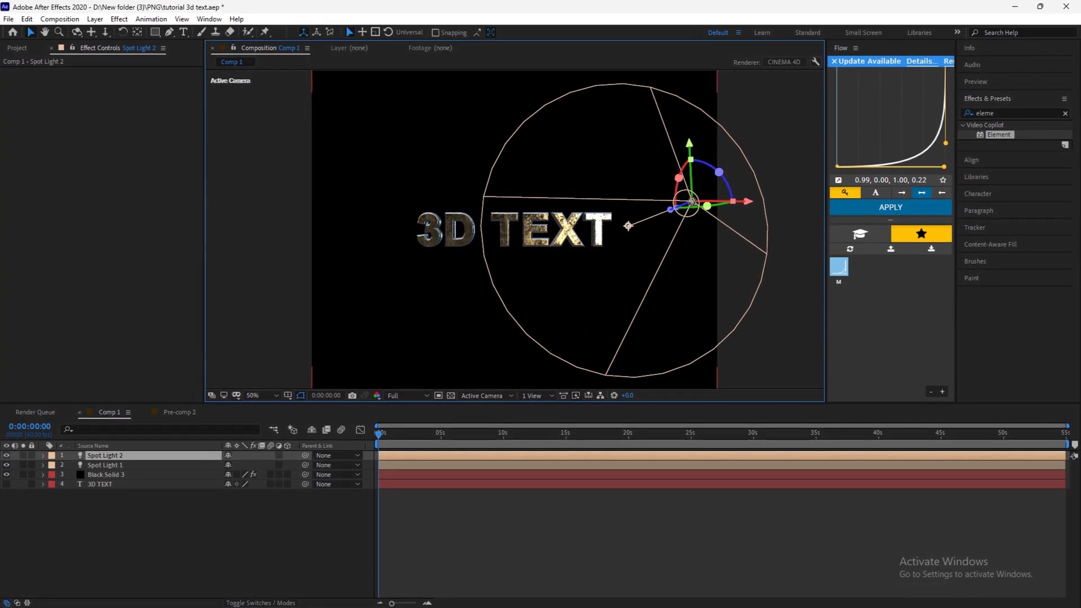
{"action": "left_click_drag", "start_coordinate": [693, 201], "coordinate": [384, 197]}
{"action": "left_click", "coordinate": [585, 546]}
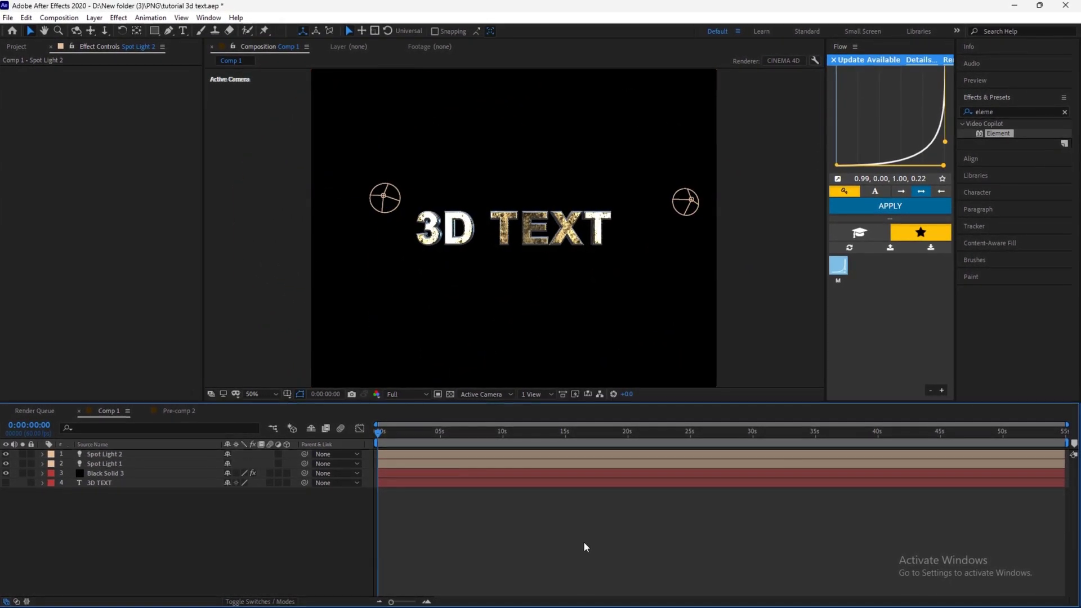
Set the intensity of Spot Light 2 to 80%.
{"action": "left_click", "coordinate": [477, 455]}
{"action": "key", "text": "t"}
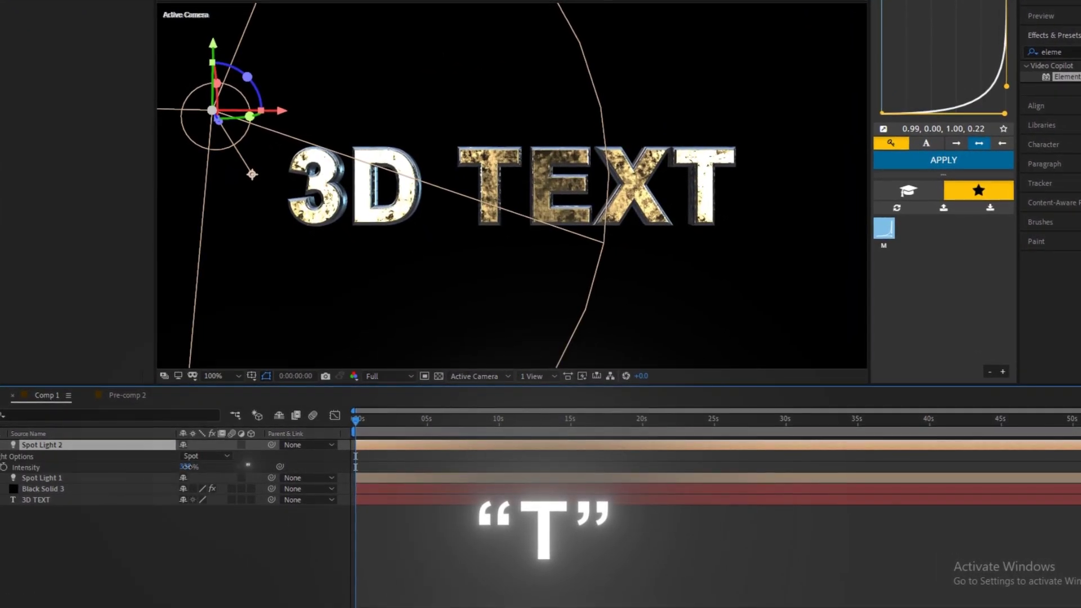
{"action": "left_click", "coordinate": [187, 467]}
{"action": "type", "text": "80"}
{"action": "key", "text": "Return"}
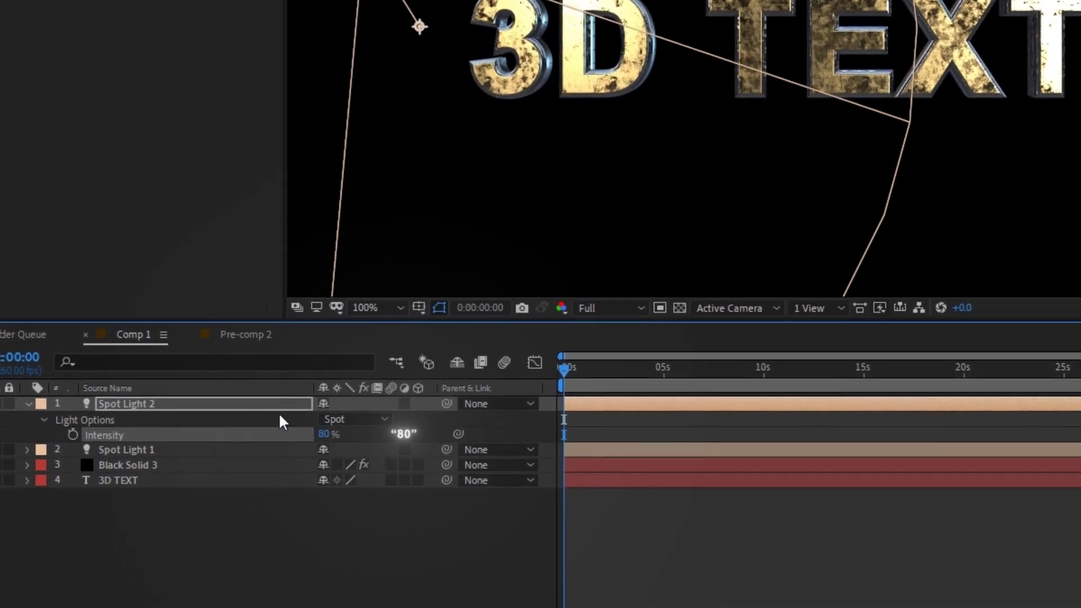
Set the intensity of Spot Light 1 to 150%.
{"action": "left_click", "coordinate": [676, 447]}
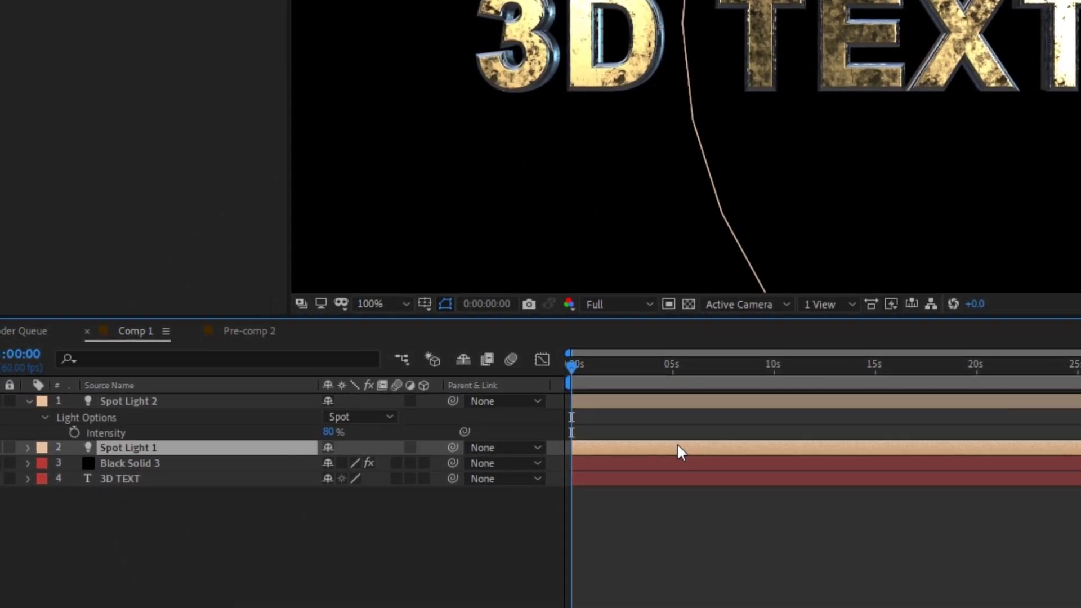
{"action": "key", "text": "t"}
{"action": "left_click", "coordinate": [332, 478]}
{"action": "type", "text": "1"}
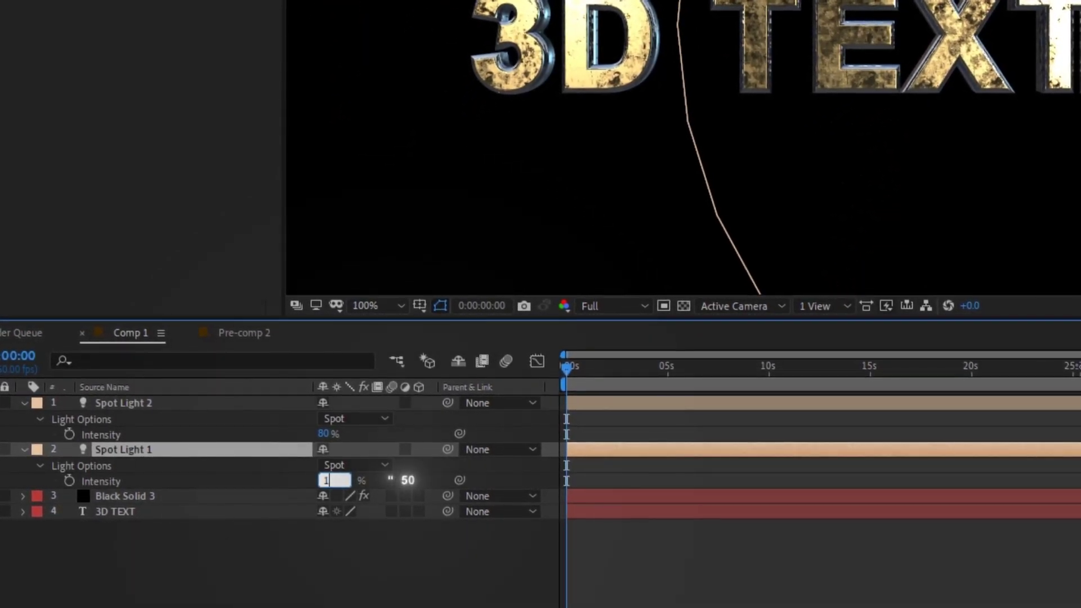
{"action": "type", "text": "50"}
{"action": "key", "text": "Return"}
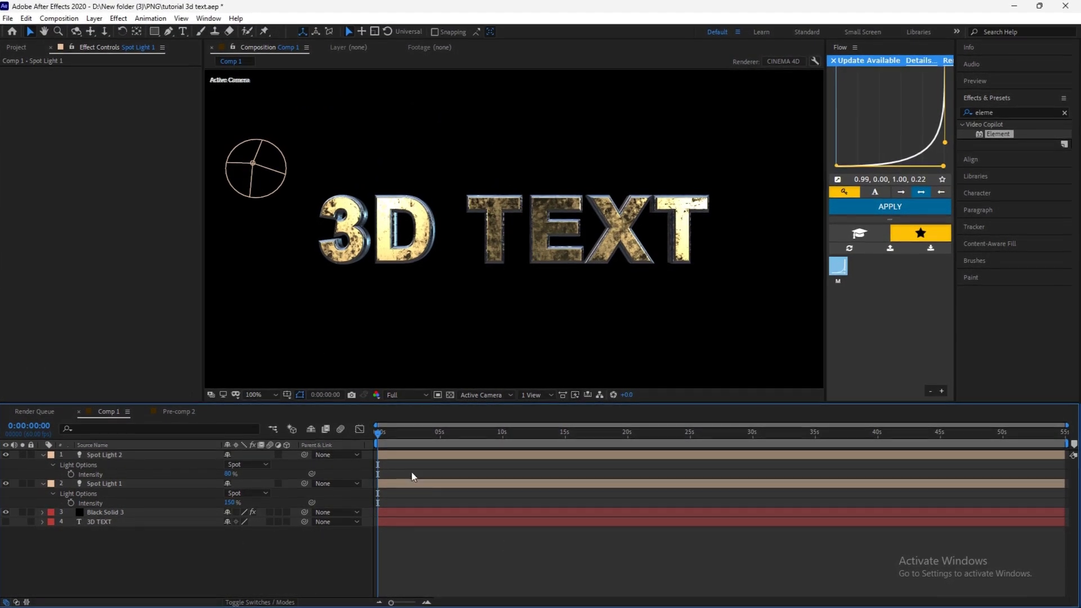
Set the Particle Size keyframe of Element's Group 1 on Black Solid 3 to 0 at the first frame.
{"action": "left_click", "coordinate": [390, 513]}
{"action": "left_click", "coordinate": [15, 108]}
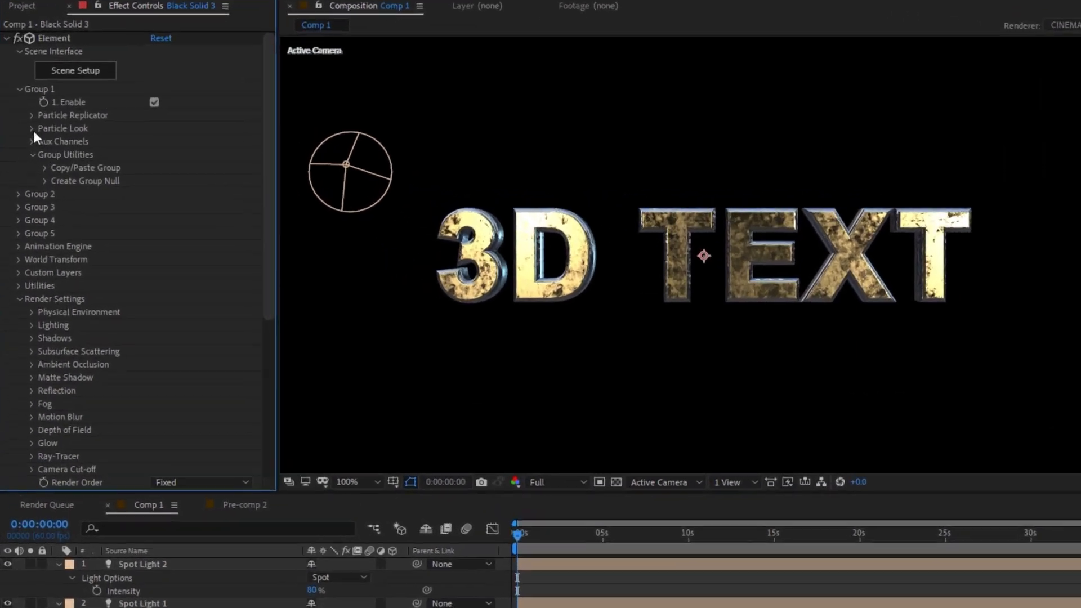
{"action": "left_click", "coordinate": [32, 128]}
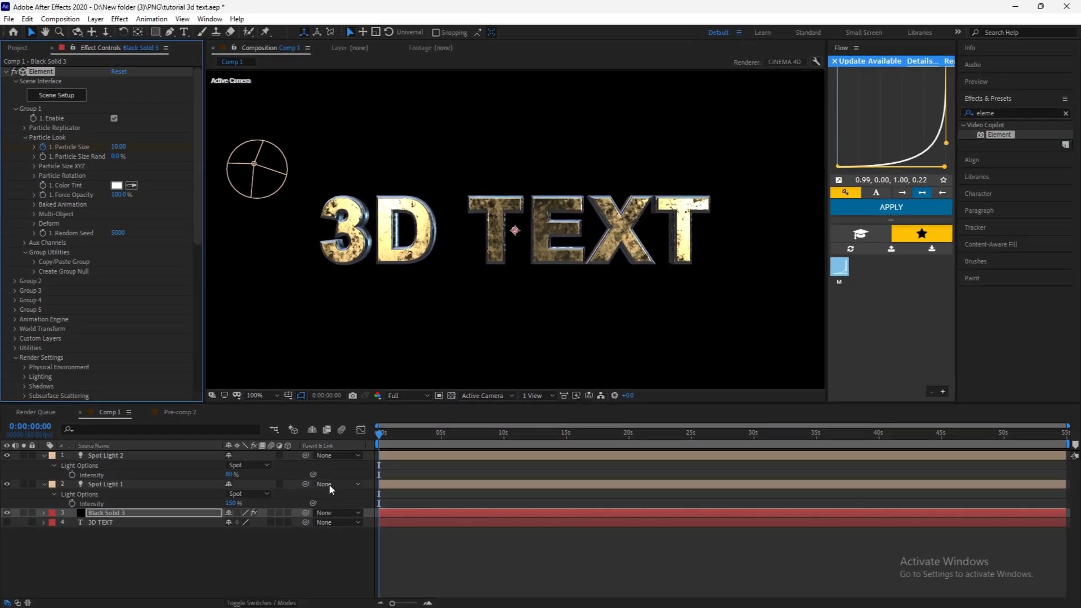
{"action": "key", "text": "u"}
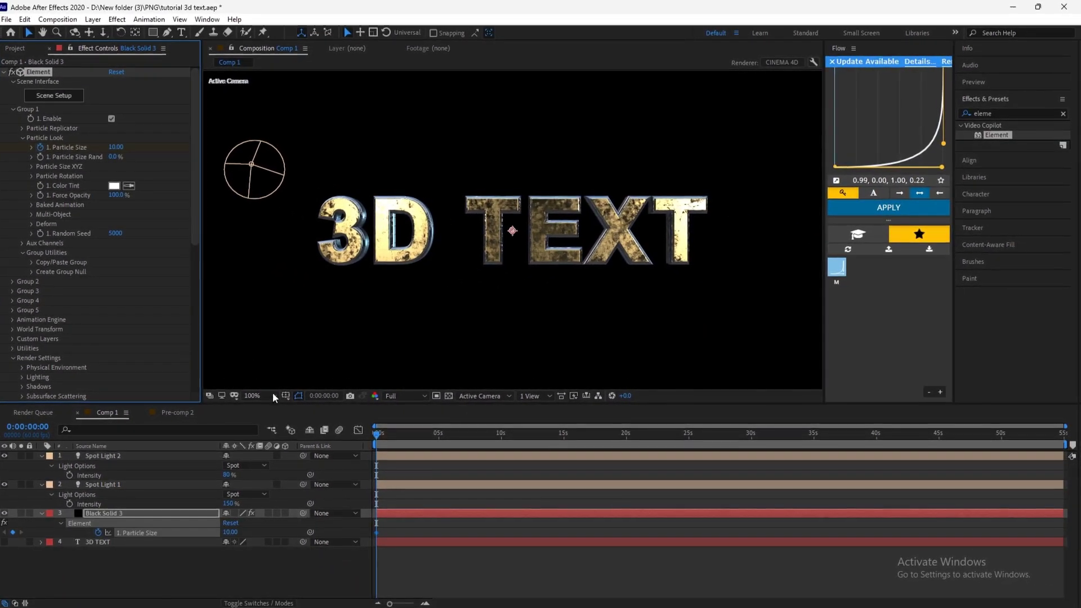
{"action": "left_click", "coordinate": [144, 144]}
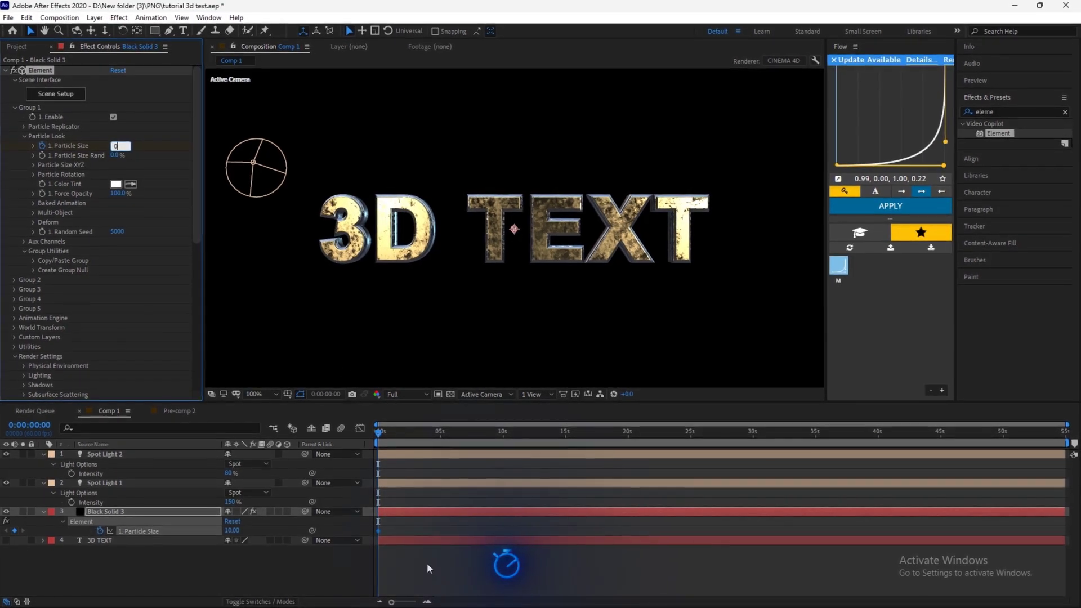
{"action": "type", "text": "0"}
{"action": "key", "text": "Return"}
Add a Particle Size keyframe of 10 at 0:00:02:31.
{"action": "left_click_drag", "start_coordinate": [379, 437], "coordinate": [411, 442]}
{"action": "left_click", "coordinate": [118, 147]}
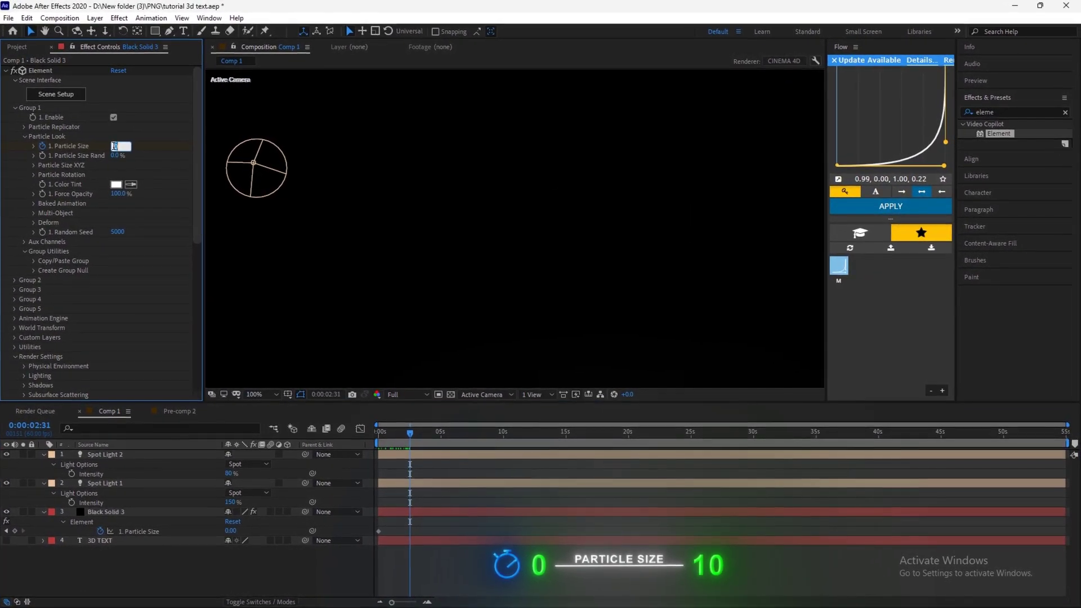
{"action": "left_click_drag", "start_coordinate": [450, 528], "coordinate": [360, 536]}
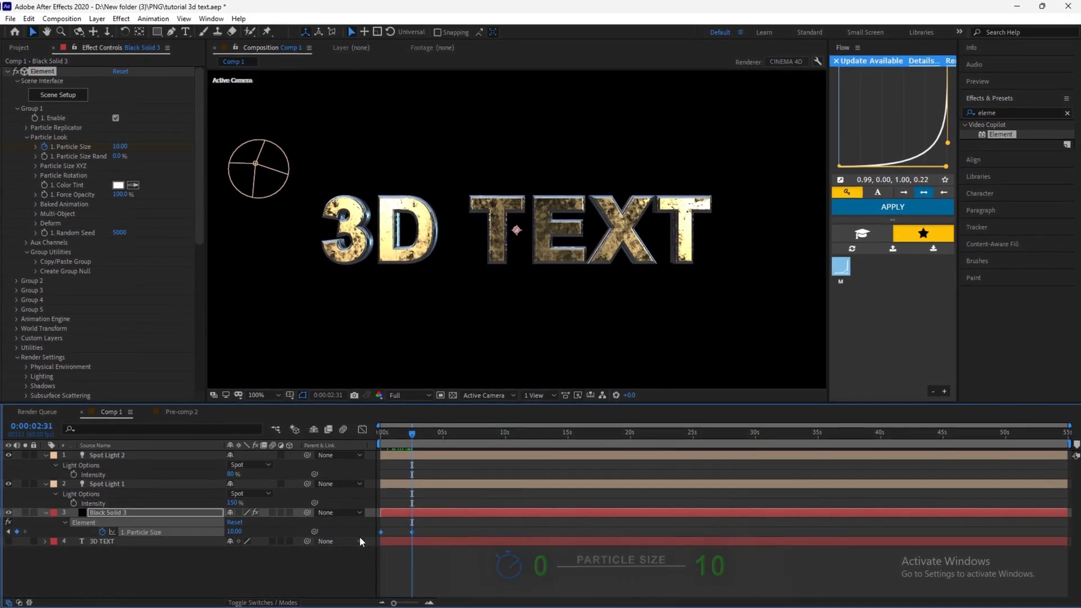
{"action": "left_click", "coordinate": [442, 518]}
Keyframe Group 1's Multi-Object Displace from 0 at the first frame to 0.19 at 0:00:03:12.
{"action": "key", "text": "Home"}
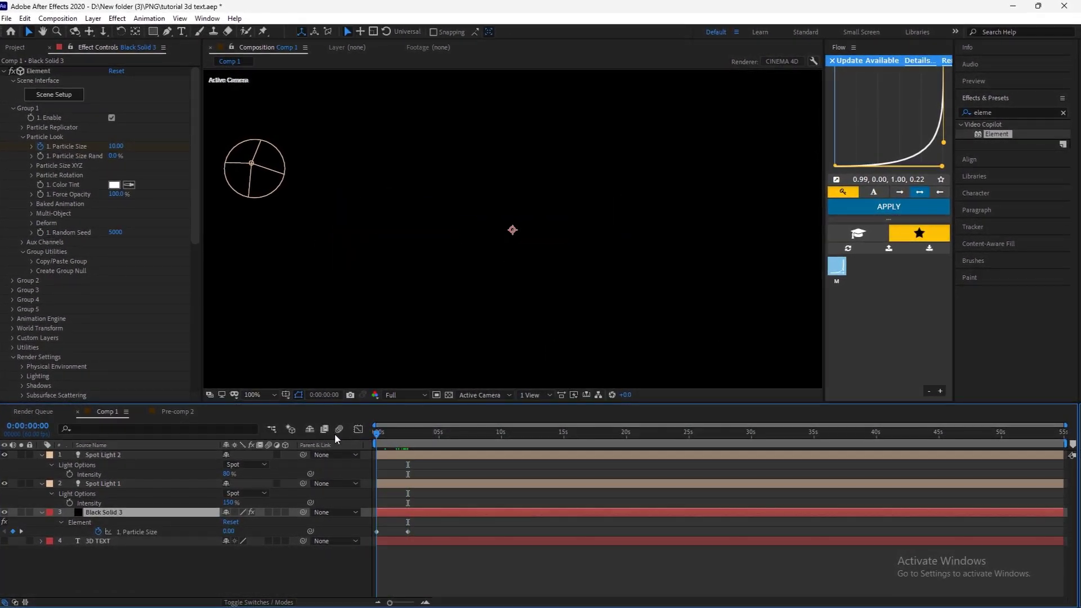
{"action": "left_click", "coordinate": [30, 212]}
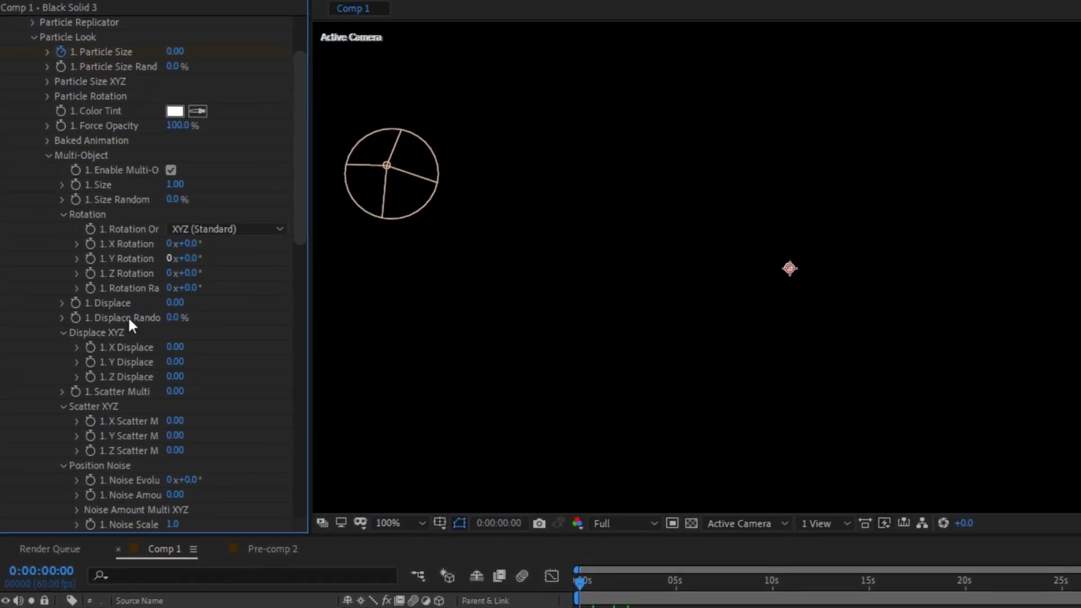
{"action": "left_click", "coordinate": [76, 303]}
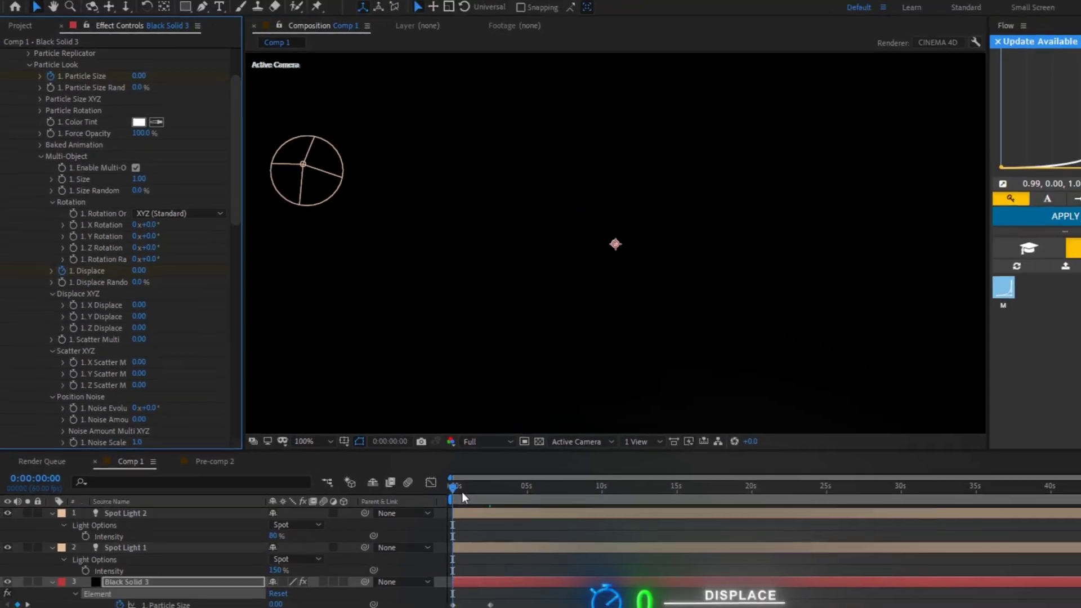
{"action": "left_click_drag", "start_coordinate": [586, 585], "coordinate": [598, 587]}
{"action": "left_click_drag", "start_coordinate": [391, 435], "coordinate": [419, 440]}
{"action": "left_click_drag", "start_coordinate": [120, 254], "coordinate": [130, 254]}
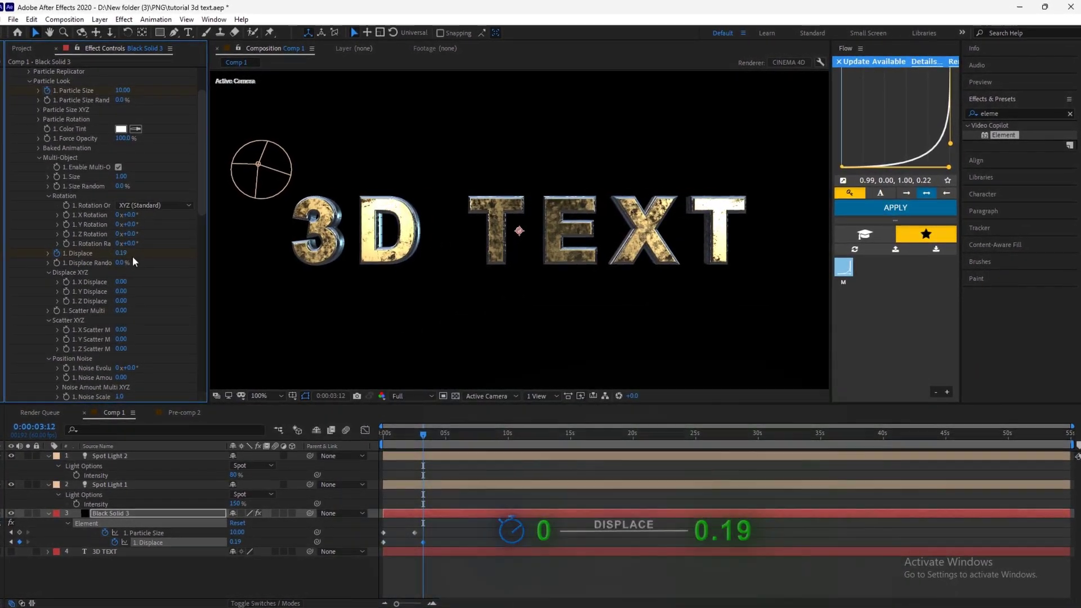
Apply Easy Ease to the Displace and Particle Size keyframes and show the Particle Size curve in the graph editor.
{"action": "left_click_drag", "start_coordinate": [421, 433], "coordinate": [381, 432]}
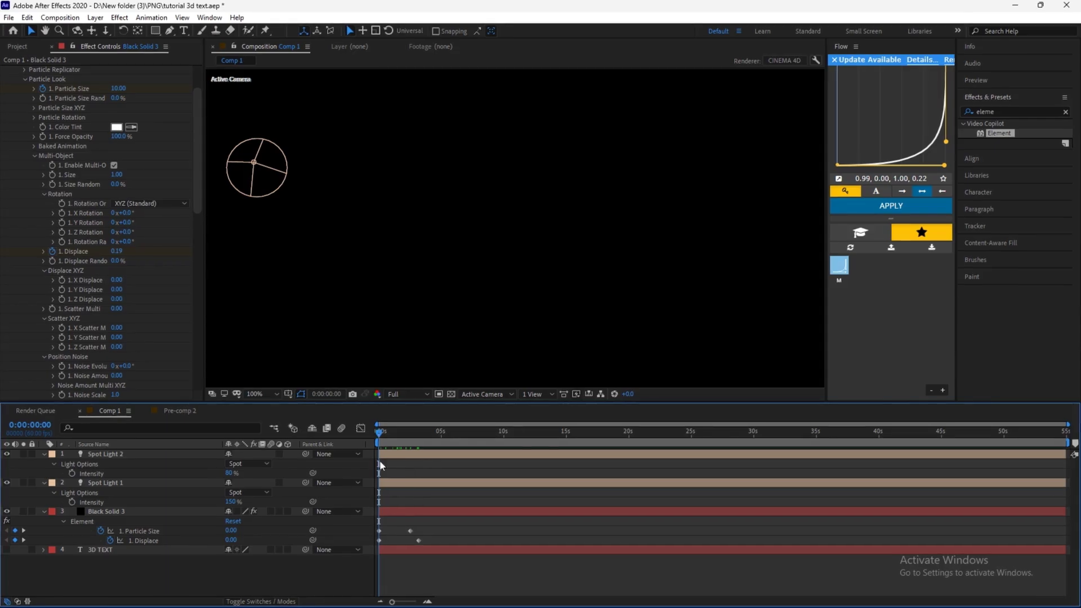
{"action": "left_click_drag", "start_coordinate": [419, 544], "coordinate": [376, 549]}
{"action": "left_click_drag", "start_coordinate": [442, 530], "coordinate": [371, 534]}
{"action": "left_click", "coordinate": [361, 431]}
{"action": "left_click", "coordinate": [694, 591]}
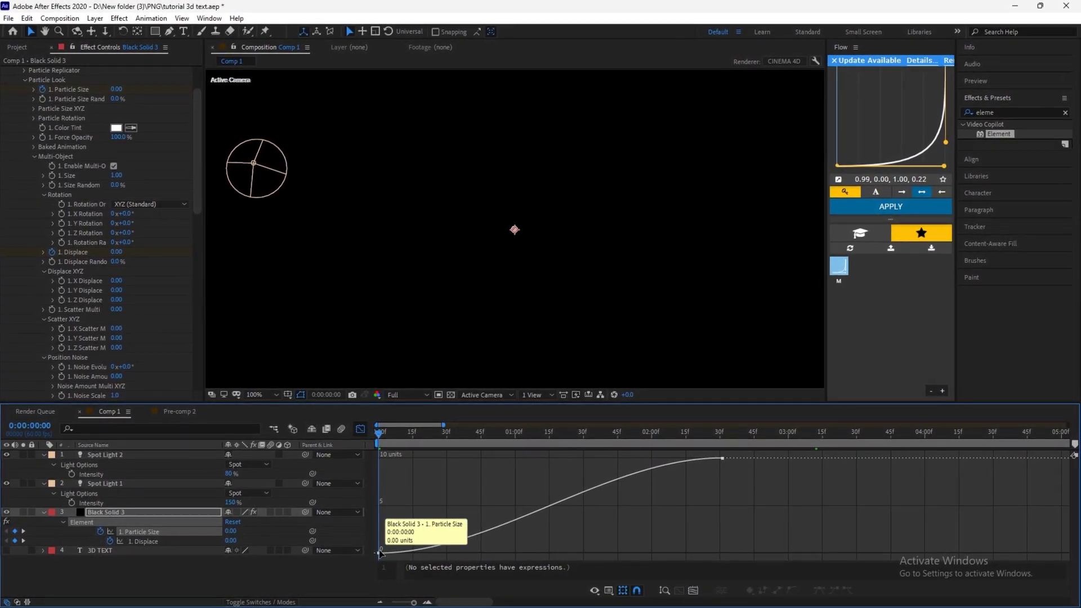
Reshape the Particle Size curve to rise steeply at the start and flatten gradually toward the end, and preview the animation.
{"action": "left_click_drag", "start_coordinate": [495, 554], "coordinate": [349, 482]}
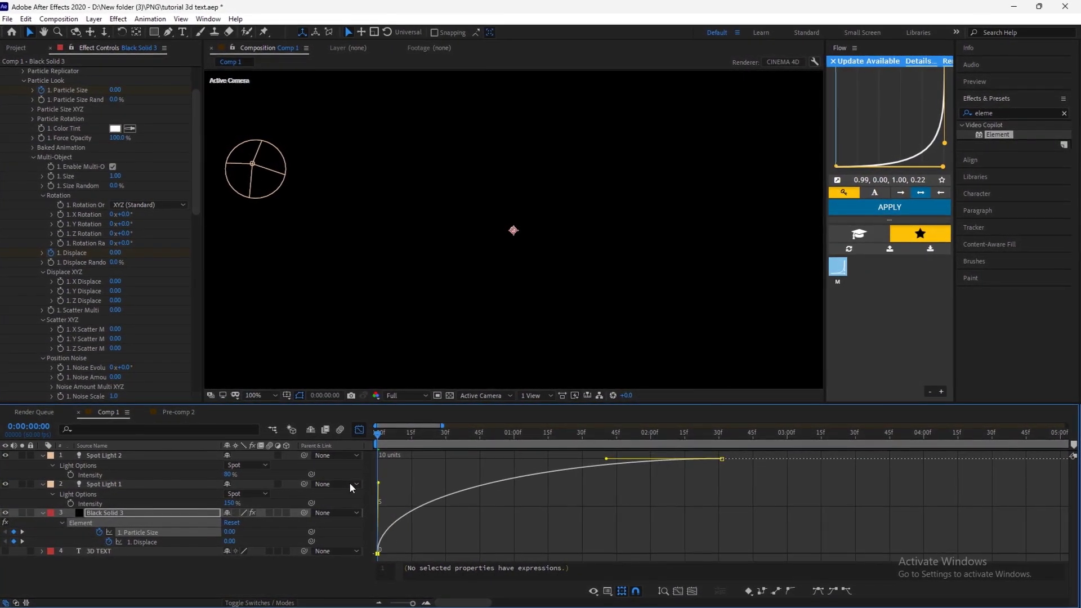
{"action": "left_click_drag", "start_coordinate": [411, 461], "coordinate": [422, 464]}
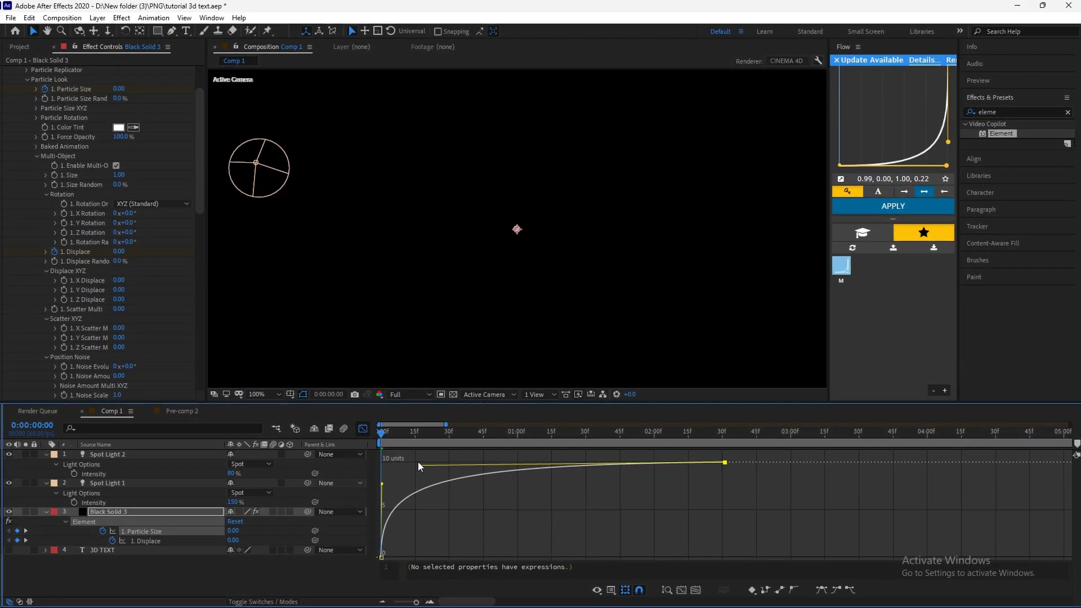
{"action": "key", "text": "space"}
{"action": "left_click", "coordinate": [363, 429]}
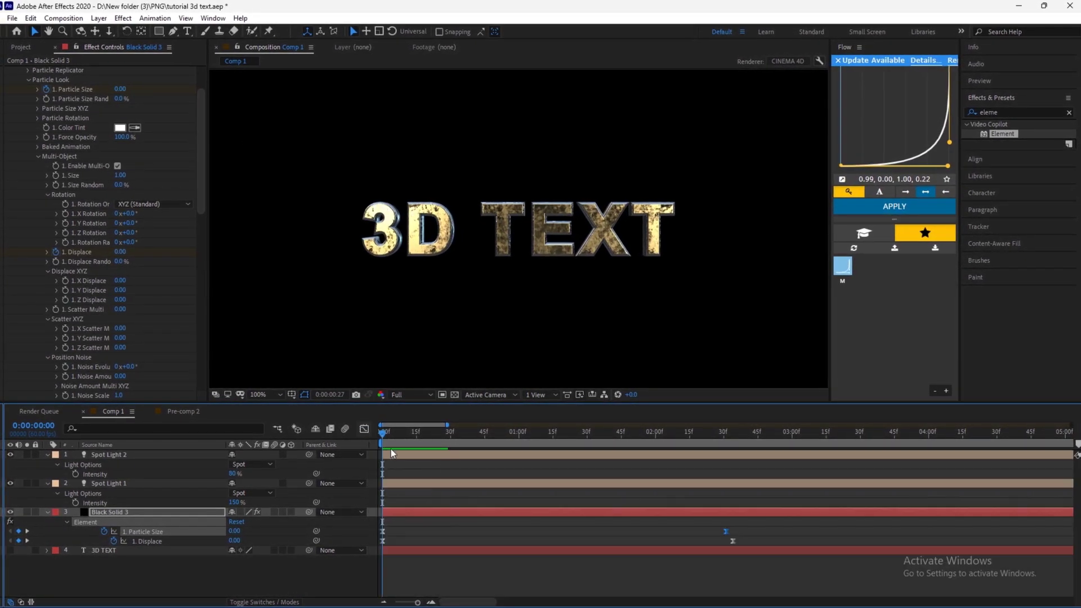
{"action": "key", "text": "space"}
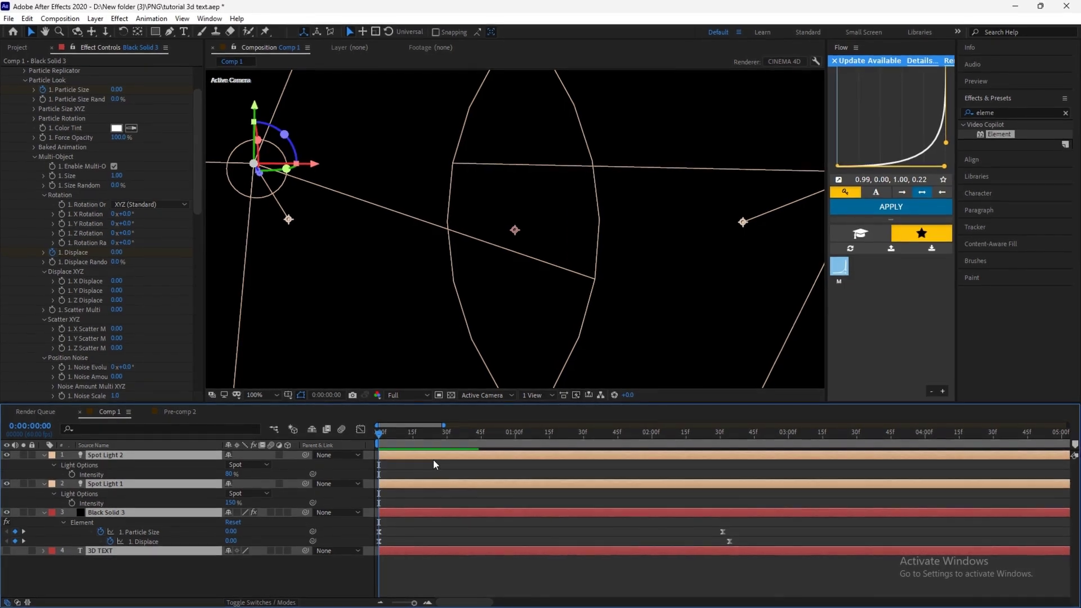
Pre-compose both spot lights, the Element solid and the text layer together as Pre-comp 3.
{"action": "right_click", "coordinate": [434, 459]}
{"action": "left_click", "coordinate": [447, 370]}
{"action": "left_click", "coordinate": [566, 371]}
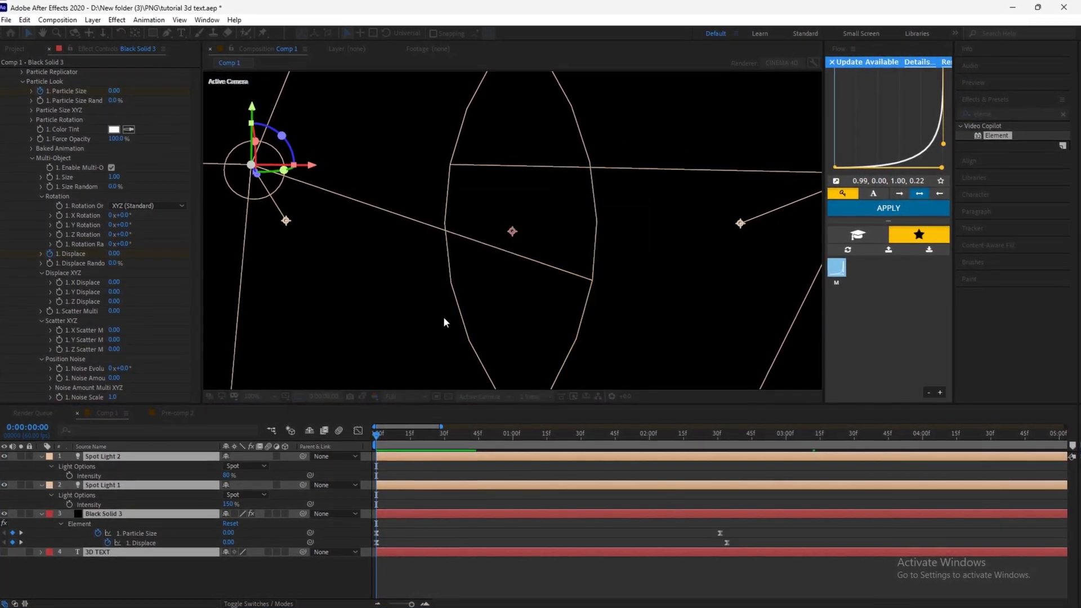
{"action": "scroll", "coordinate": [459, 294], "scroll_direction": "down", "scroll_amount": 2}
{"action": "scroll", "coordinate": [460, 297], "scroll_direction": "down", "scroll_amount": 2}
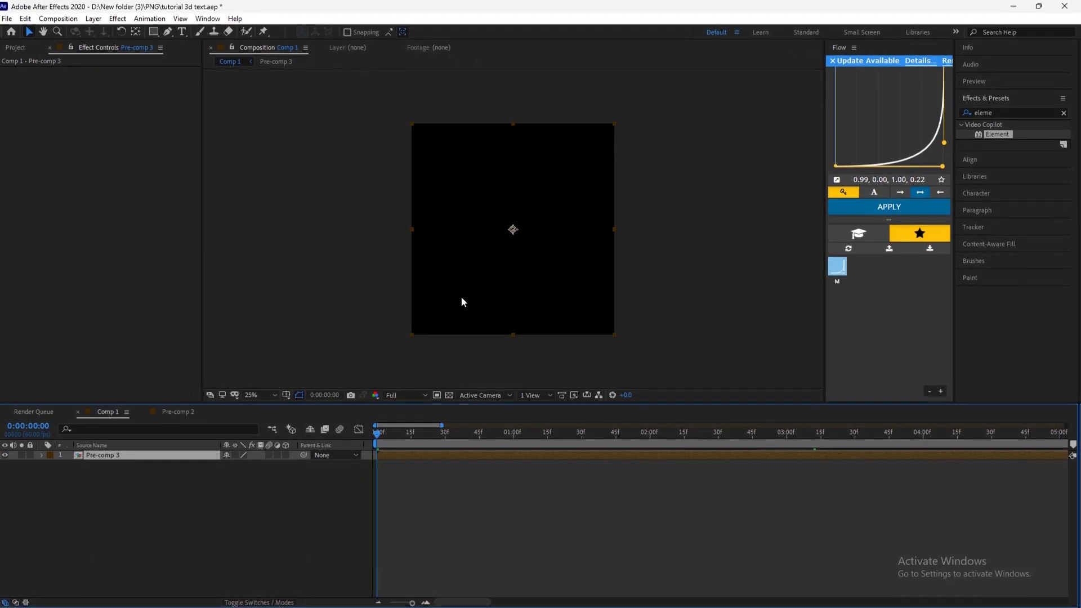
{"action": "scroll", "coordinate": [460, 297], "scroll_direction": "up", "scroll_amount": 2}
Apply the Glow effect to the Pre-comp 3 layer.
{"action": "left_click", "coordinate": [476, 489]}
{"action": "left_click", "coordinate": [452, 459]}
{"action": "key", "text": "ctrl+space"}
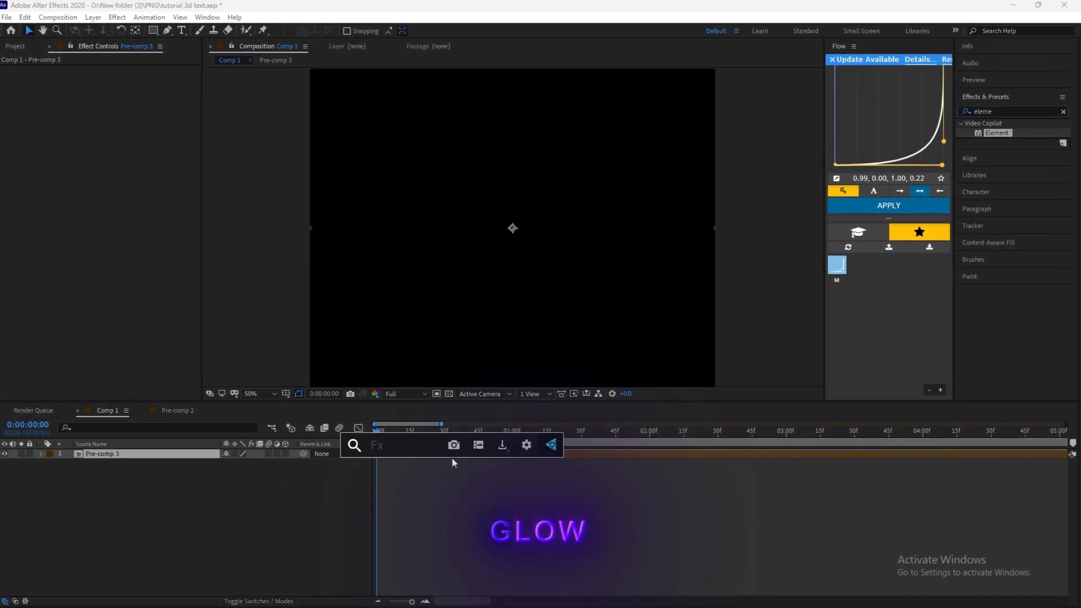
{"action": "type", "text": "glow"}
{"action": "key", "text": "Return"}
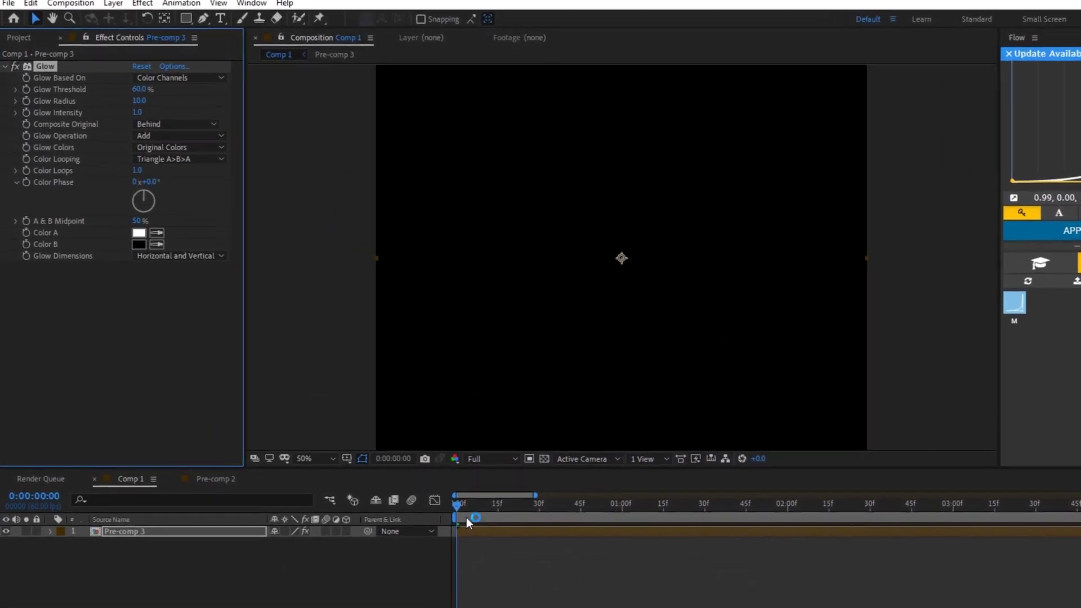
Preview the glowing text and set the Glow Radius to 66.
{"action": "key", "text": "space"}
{"action": "scroll", "coordinate": [731, 394], "scroll_direction": "up", "scroll_amount": 3}
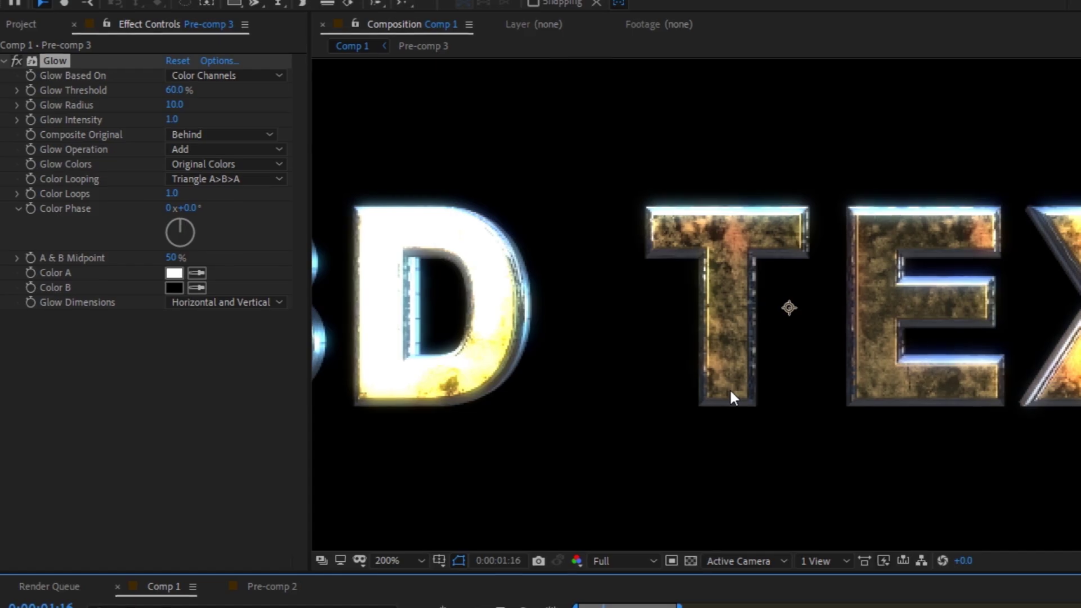
{"action": "scroll", "coordinate": [731, 394], "scroll_direction": "down", "scroll_amount": 1}
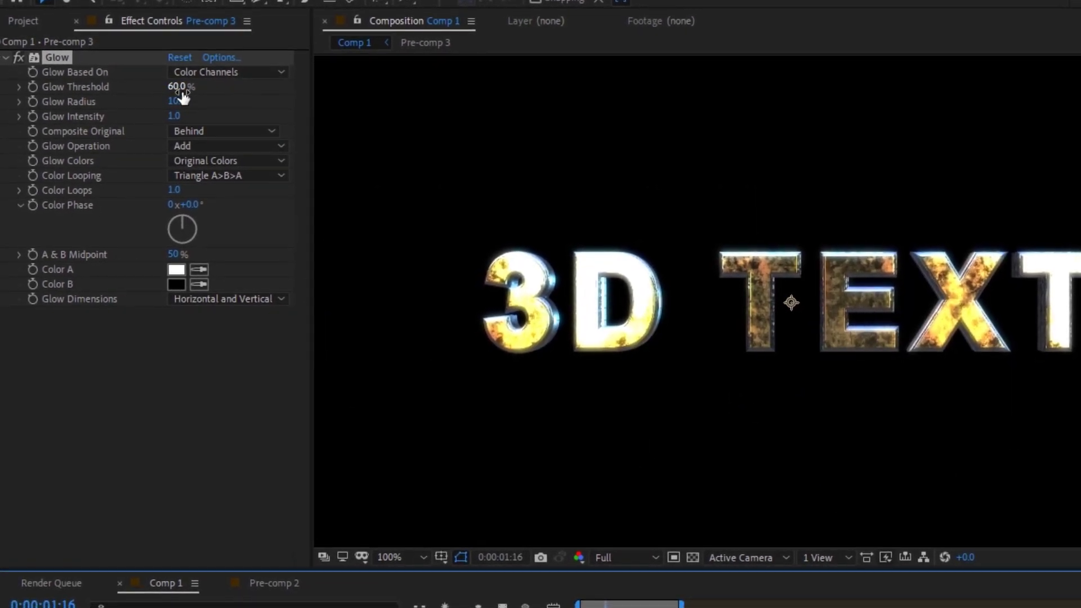
{"action": "left_click_drag", "start_coordinate": [208, 101], "coordinate": [235, 107]}
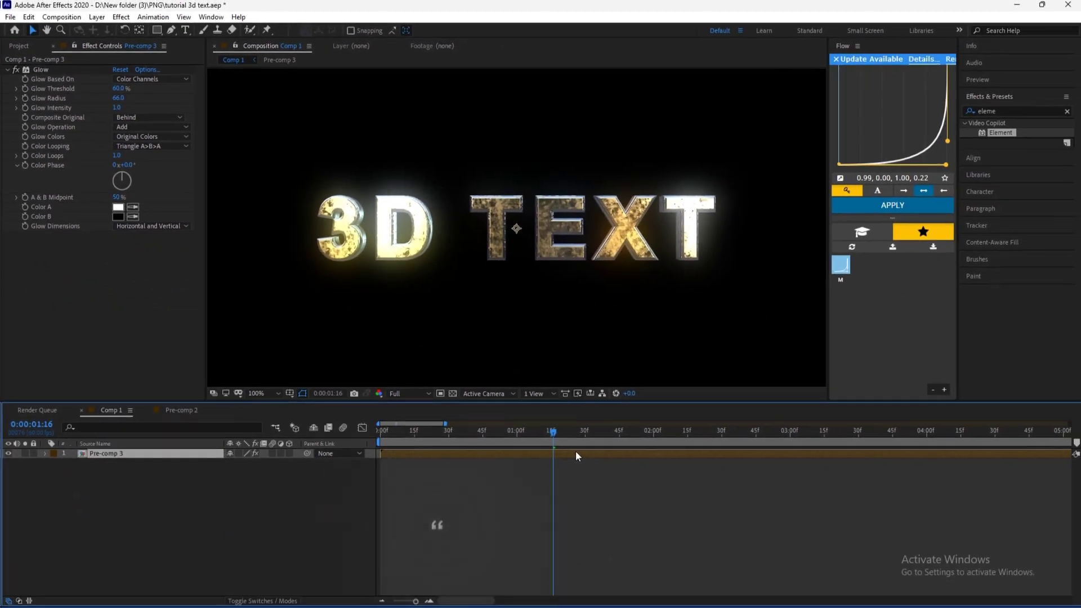
Add the Deep Glow effect to the Pre-comp 3 layer.
{"action": "key", "text": "ctrl+space"}
{"action": "type", "text": "glow"}
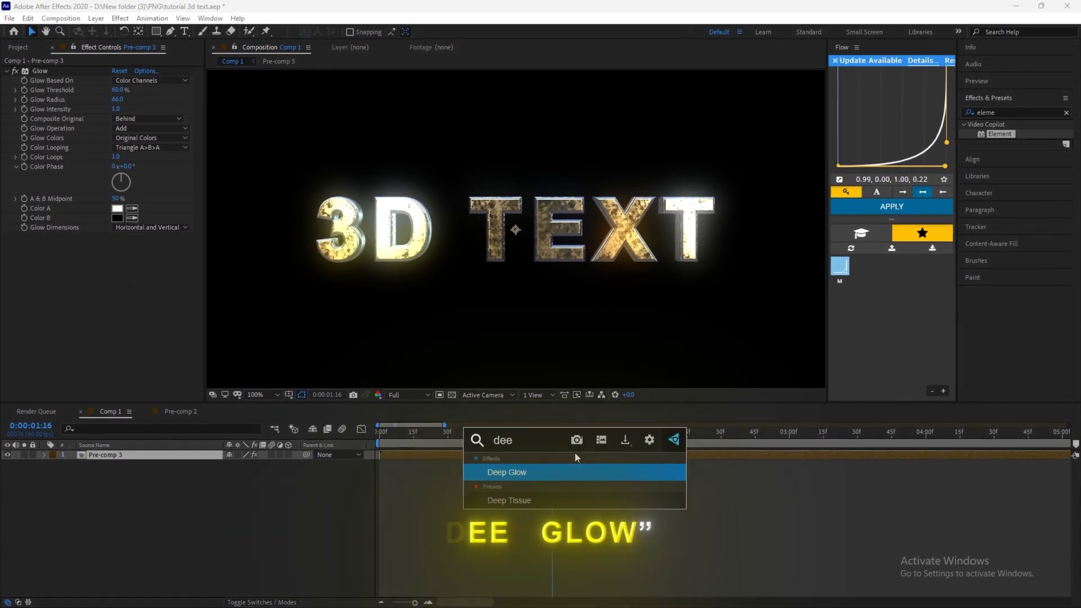
{"action": "key", "text": "Return"}
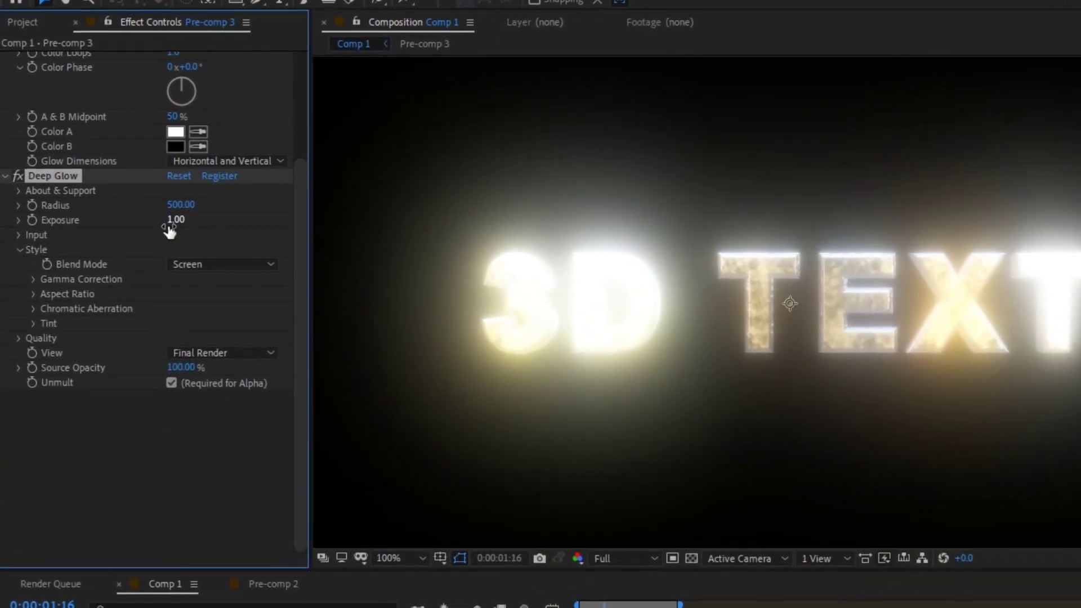
Set Deep Glow's Exposure to 0.10 and its Radius to 200.
{"action": "left_click", "coordinate": [114, 177]}
{"action": "type", "text": "0.1"}
{"action": "key", "text": "Return"}
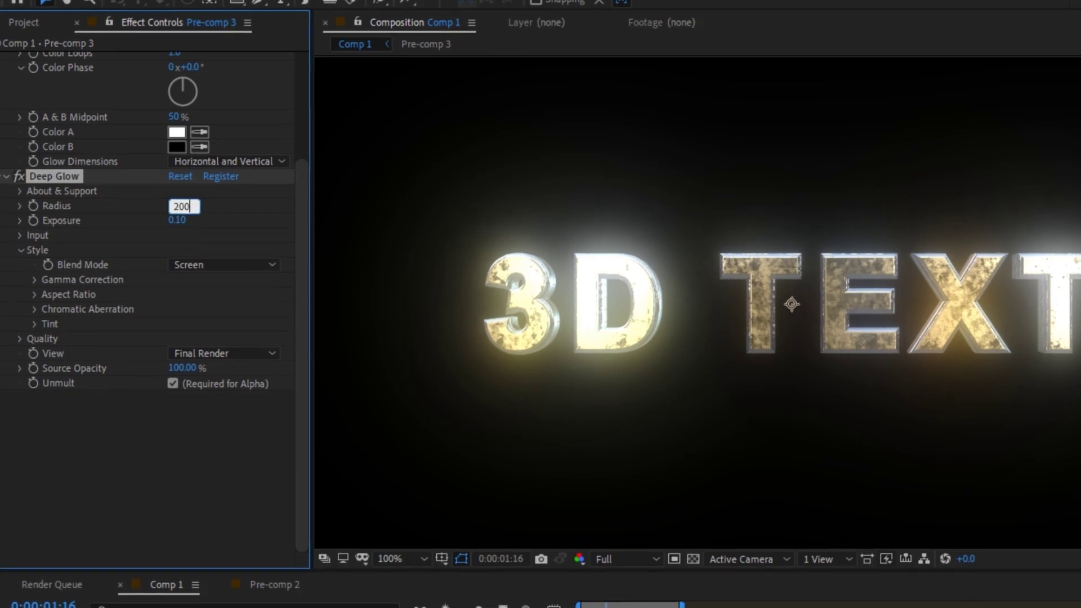
{"action": "key", "text": "Return"}
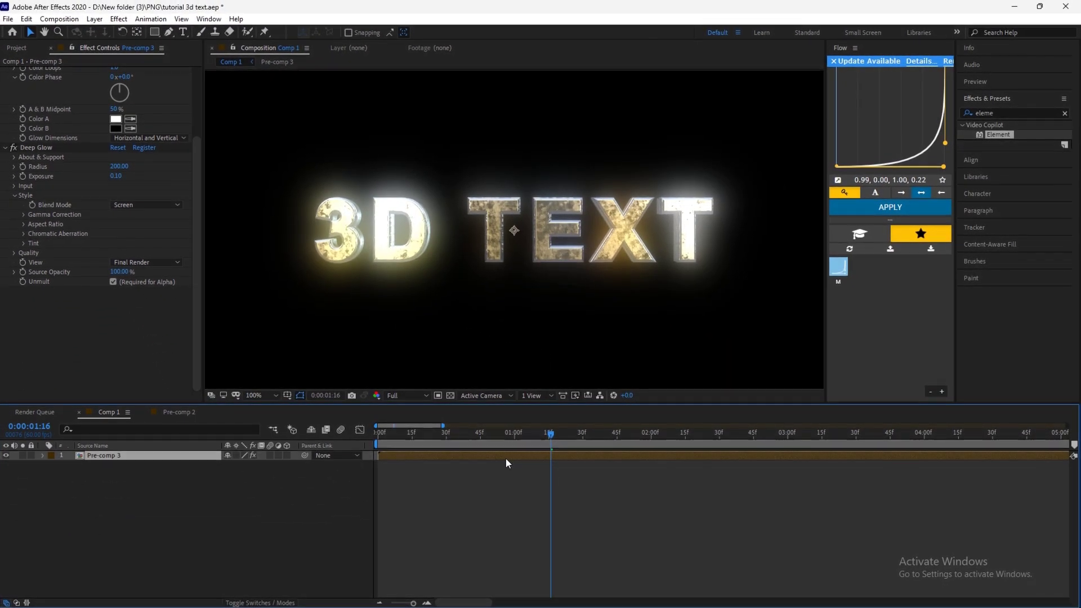
Add the Drop Shadow effect to the Pre-comp 3 layer and set its Opacity to 100%.
{"action": "key", "text": "ctrl+space"}
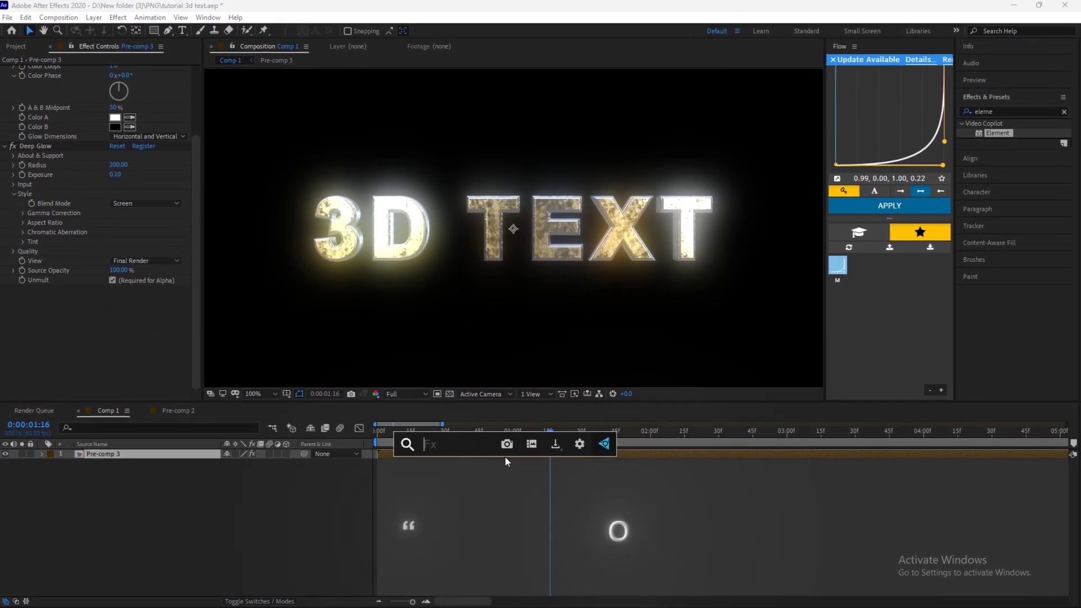
{"action": "type", "text": "dro"}
{"action": "key", "text": "Return"}
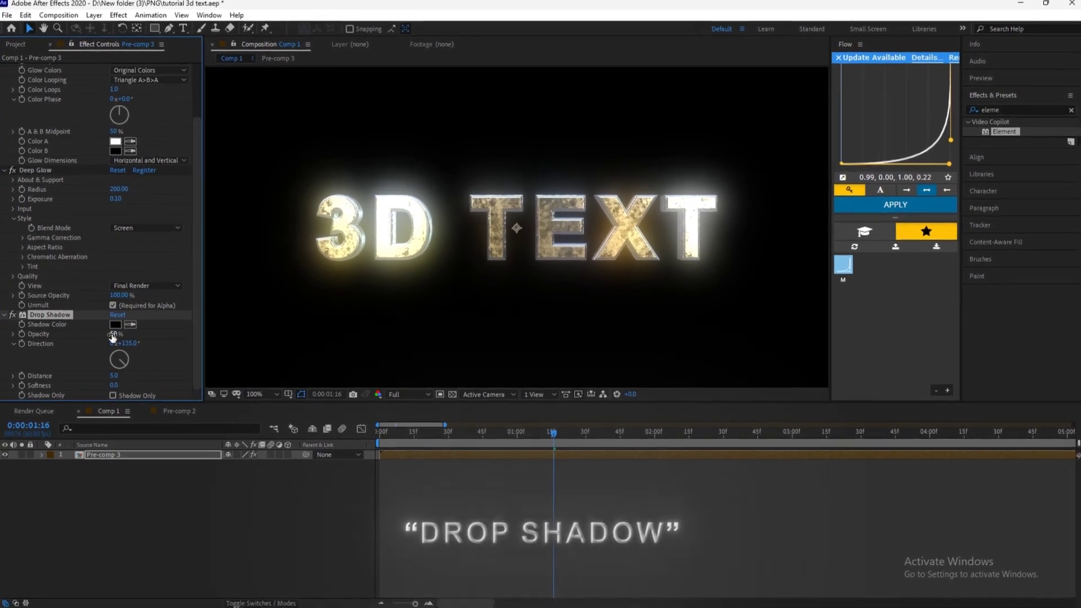
{"action": "left_click_drag", "start_coordinate": [114, 336], "coordinate": [467, 356]}
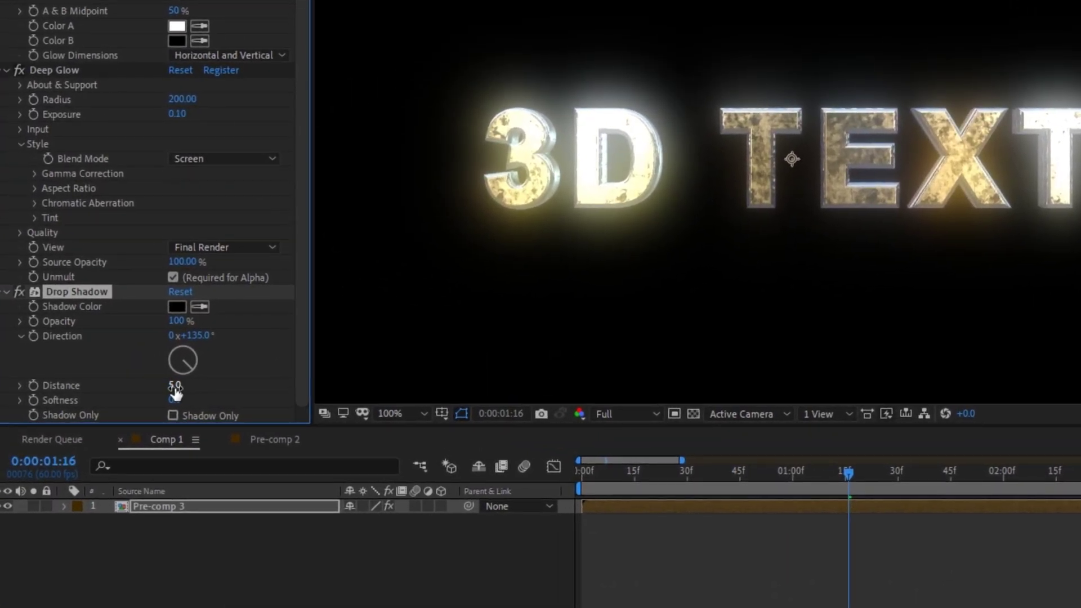
Set the Drop Shadow's Distance to 9 and its Softness to 25.
{"action": "left_click", "coordinate": [174, 387]}
{"action": "type", "text": "9"}
{"action": "key", "text": "Return"}
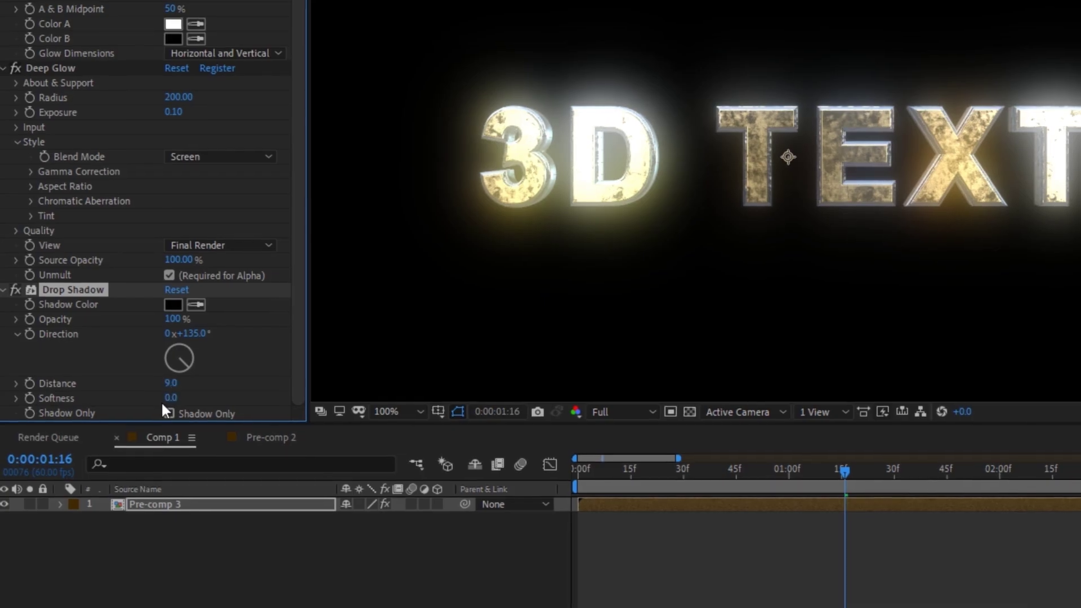
{"action": "left_click", "coordinate": [171, 399]}
{"action": "type", "text": "135"}
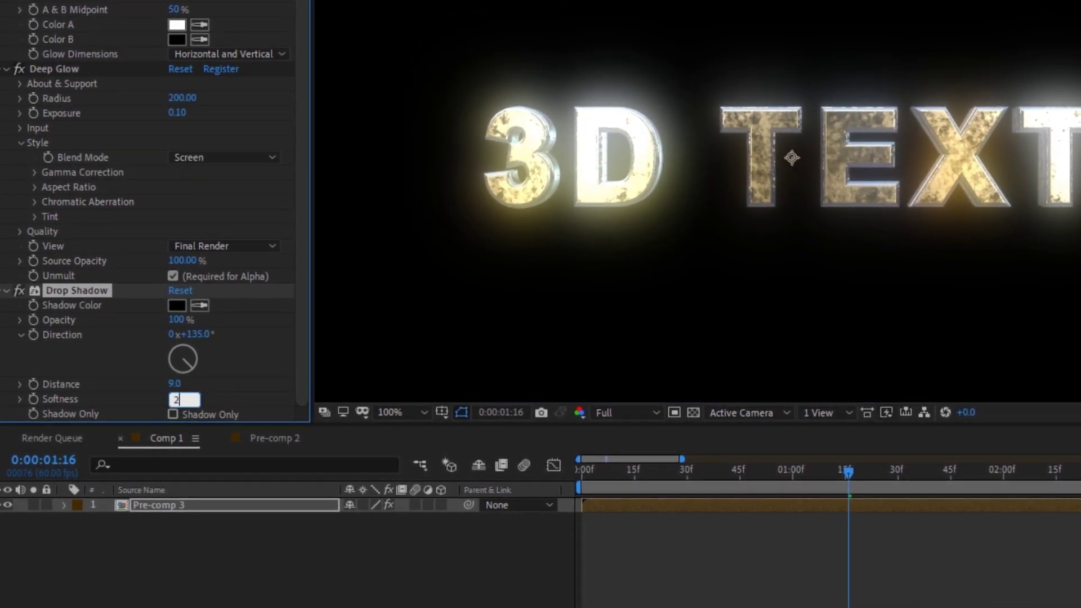
{"action": "key", "text": "Return"}
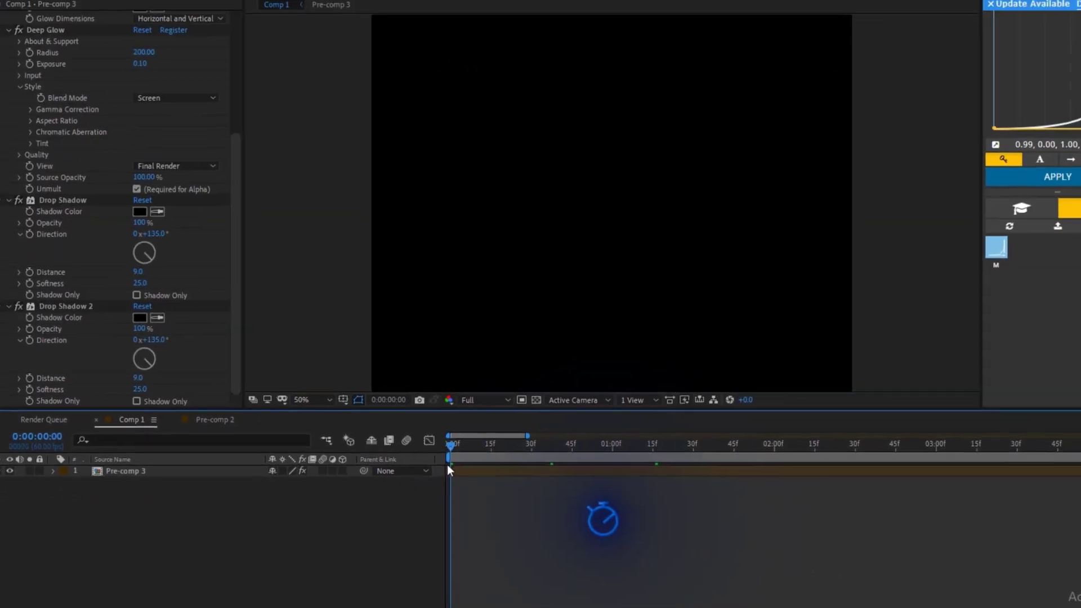
Add an Opacity keyframe of 0% to the Pre-comp 3 layer at the start of Comp 1.
{"action": "left_click", "coordinate": [449, 470]}
{"action": "key", "text": "t"}
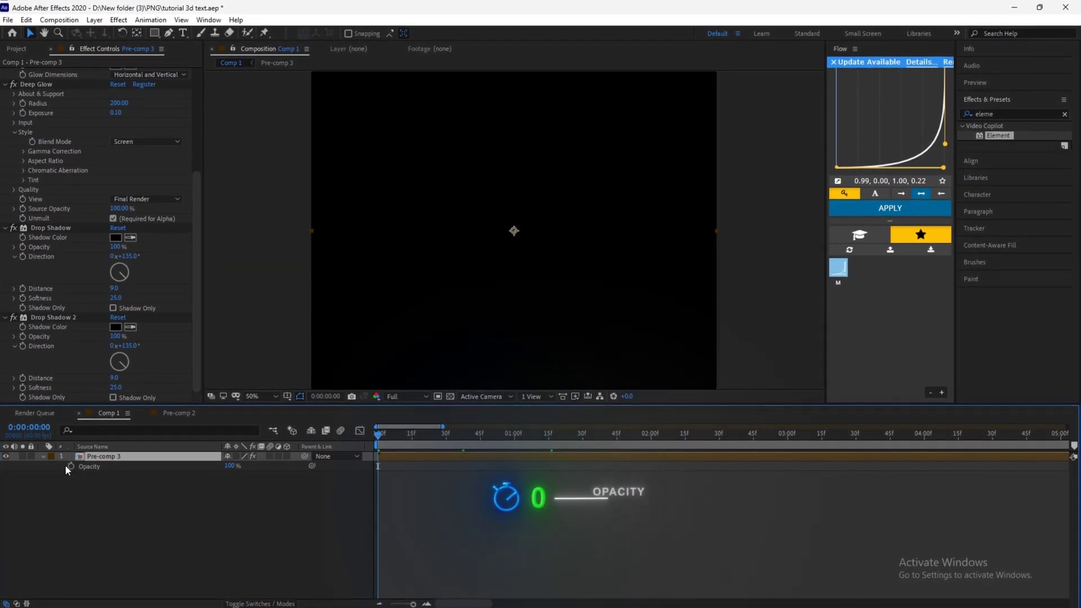
{"action": "left_click", "coordinate": [72, 465]}
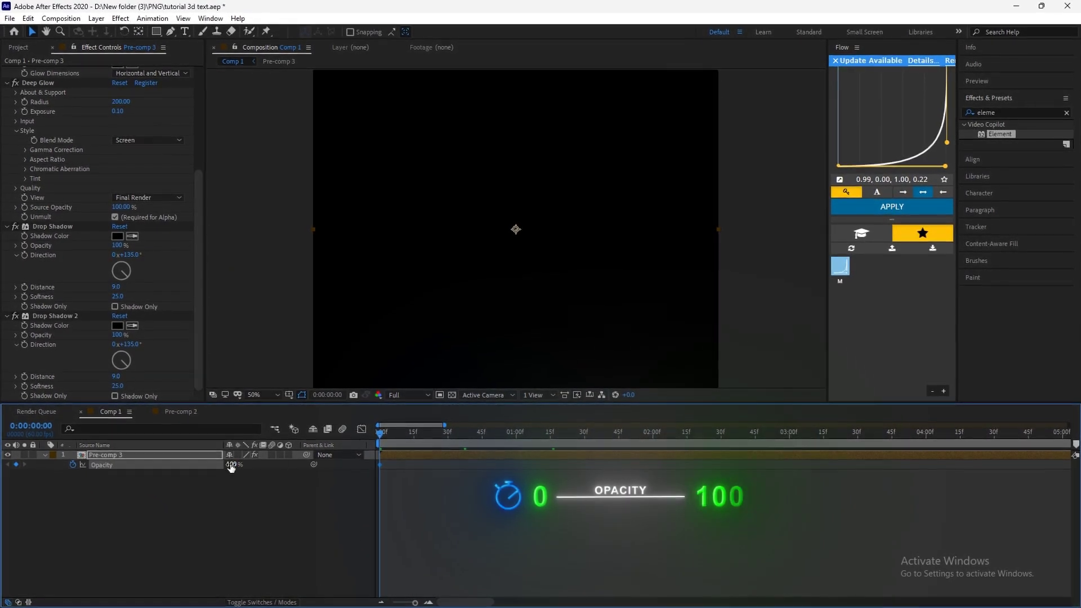
{"action": "left_click", "coordinate": [231, 465]}
{"action": "type", "text": "0"}
{"action": "key", "text": "Return"}
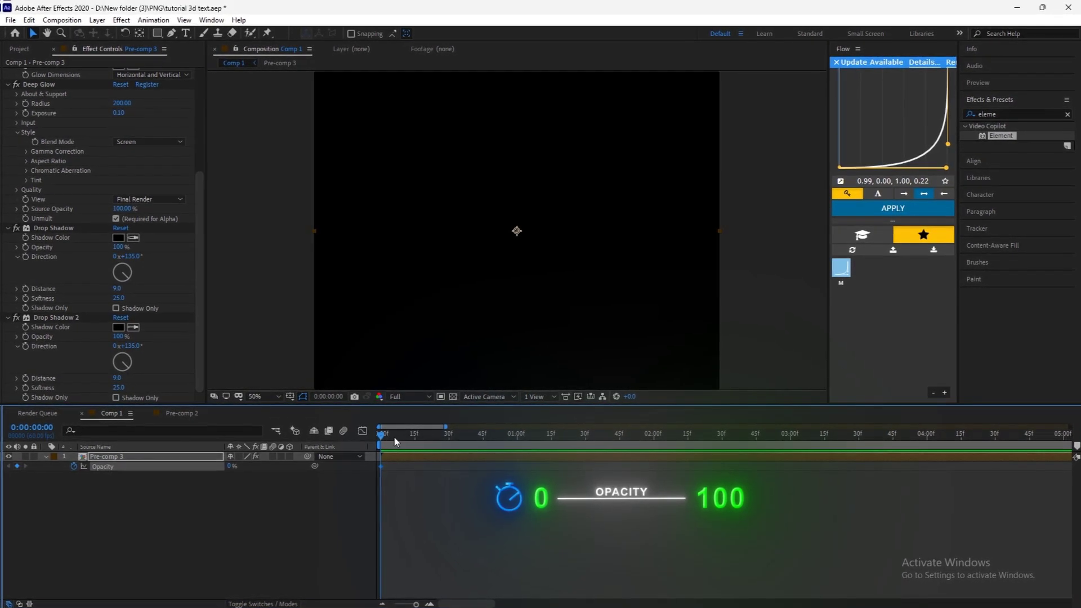
Time the layer's Opacity fade-in to run from 0% at frame 8 to 100% before the one-second mark, and preview it.
{"action": "left_click_drag", "start_coordinate": [394, 437], "coordinate": [549, 444]}
{"action": "left_click", "coordinate": [383, 602]}
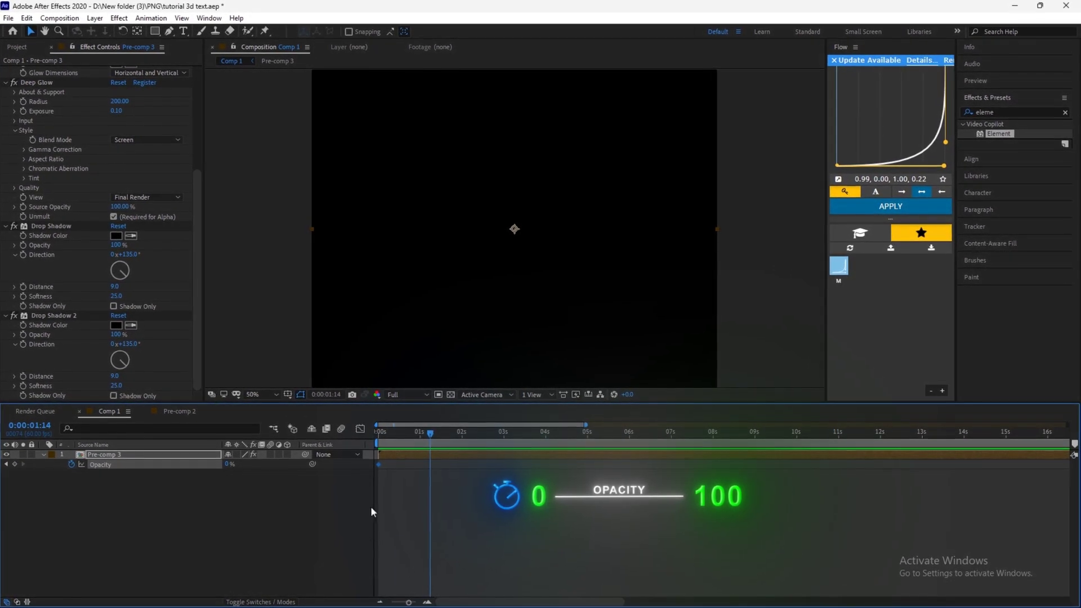
{"action": "left_click_drag", "start_coordinate": [433, 434], "coordinate": [386, 466]}
{"action": "left_click", "coordinate": [407, 477]}
{"action": "key", "text": "space"}
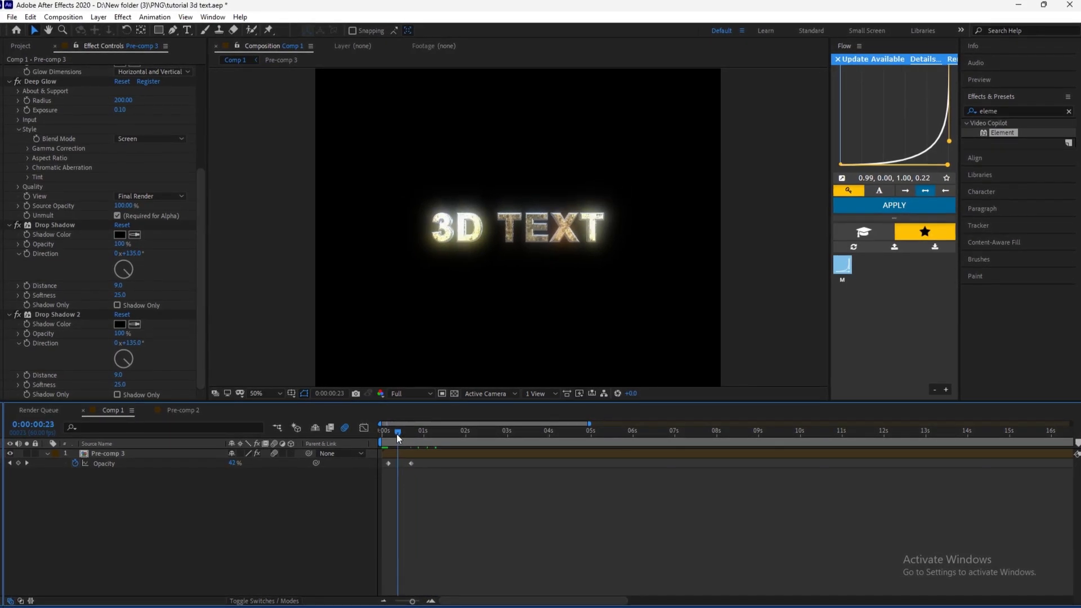
Enable motion blur for the Black Solid 3 layer inside Pre-comp 3, and preview the finished animation in Comp 1.
{"action": "double_click", "coordinate": [424, 454]}
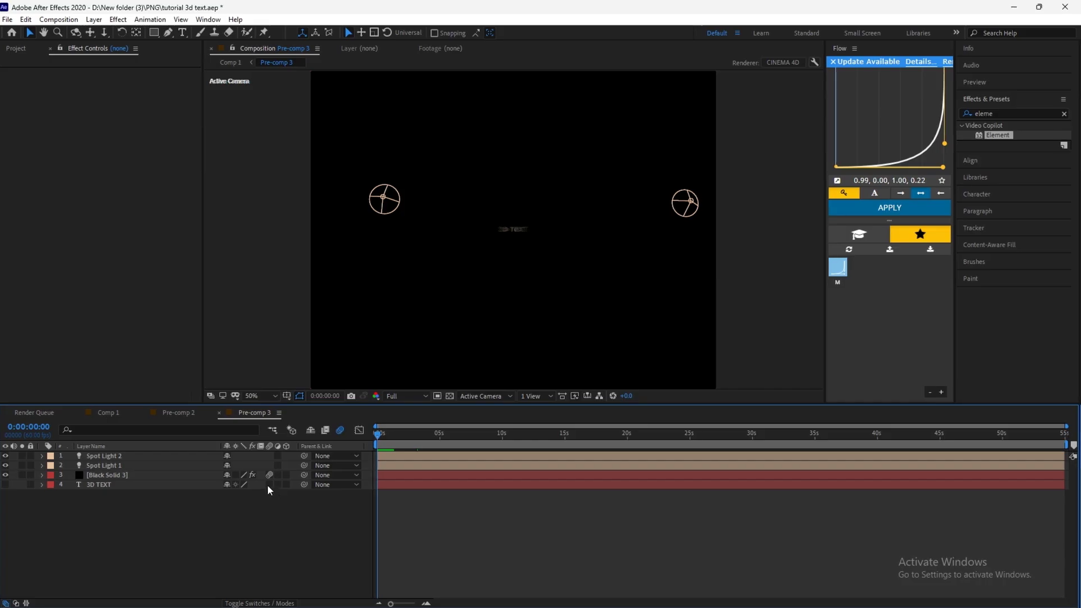
{"action": "left_click", "coordinate": [269, 484]}
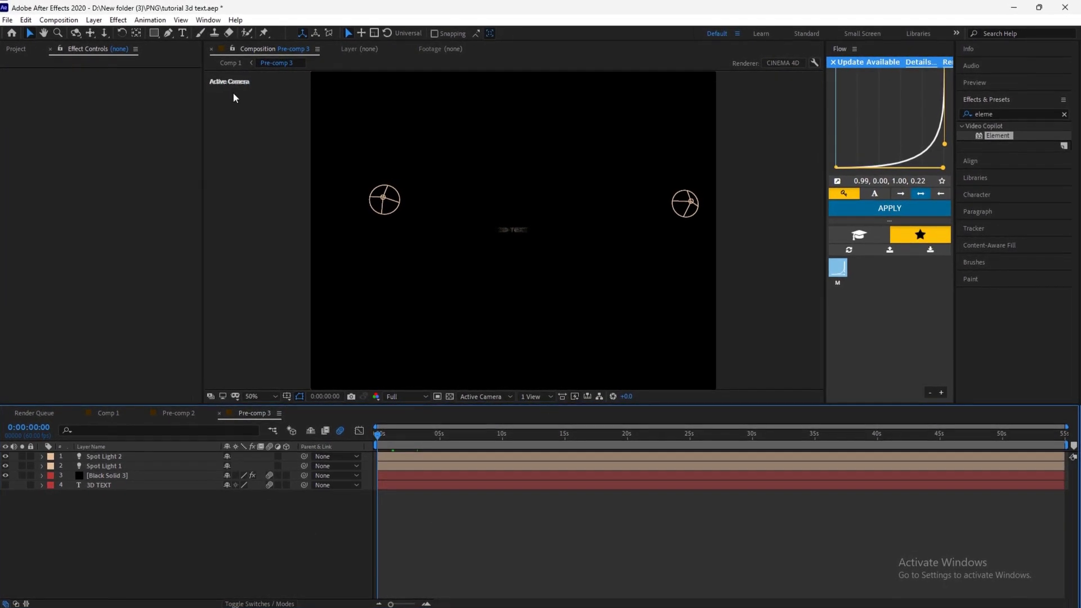
{"action": "left_click", "coordinate": [231, 62]}
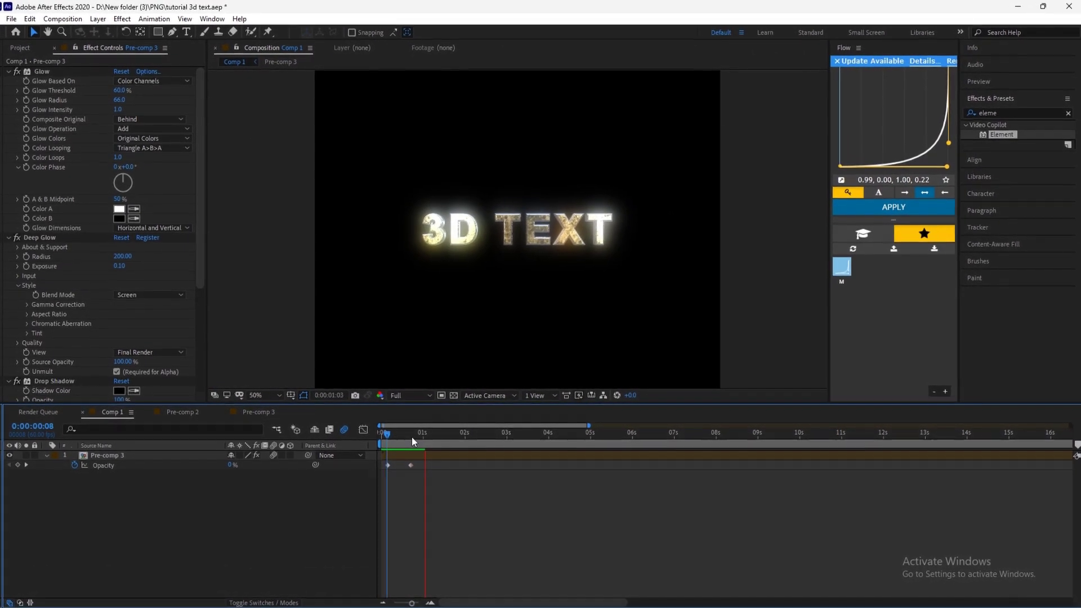
{"action": "left_click", "coordinate": [375, 435]}
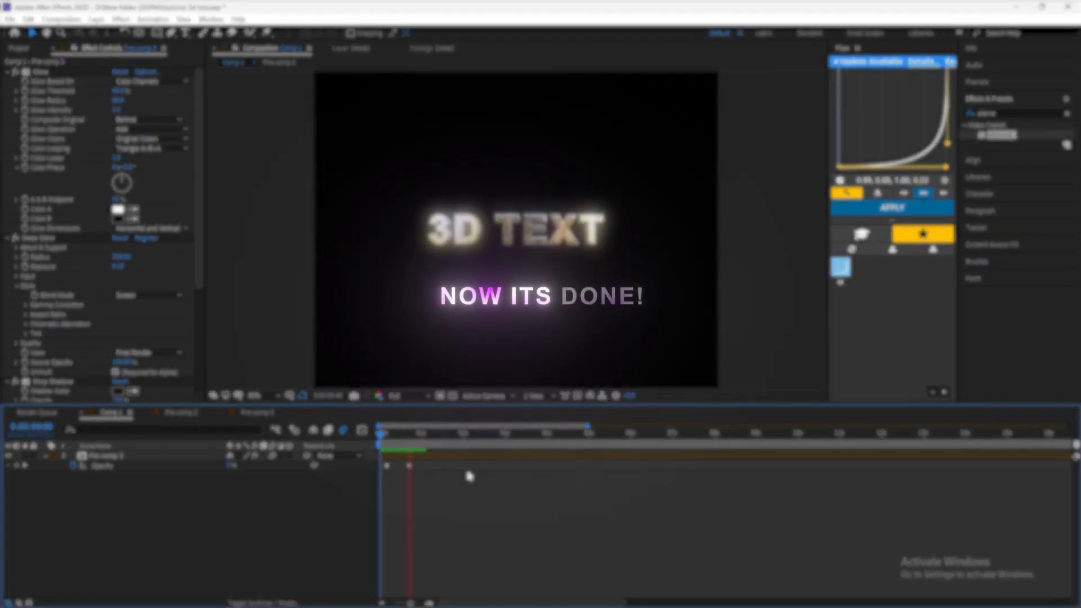